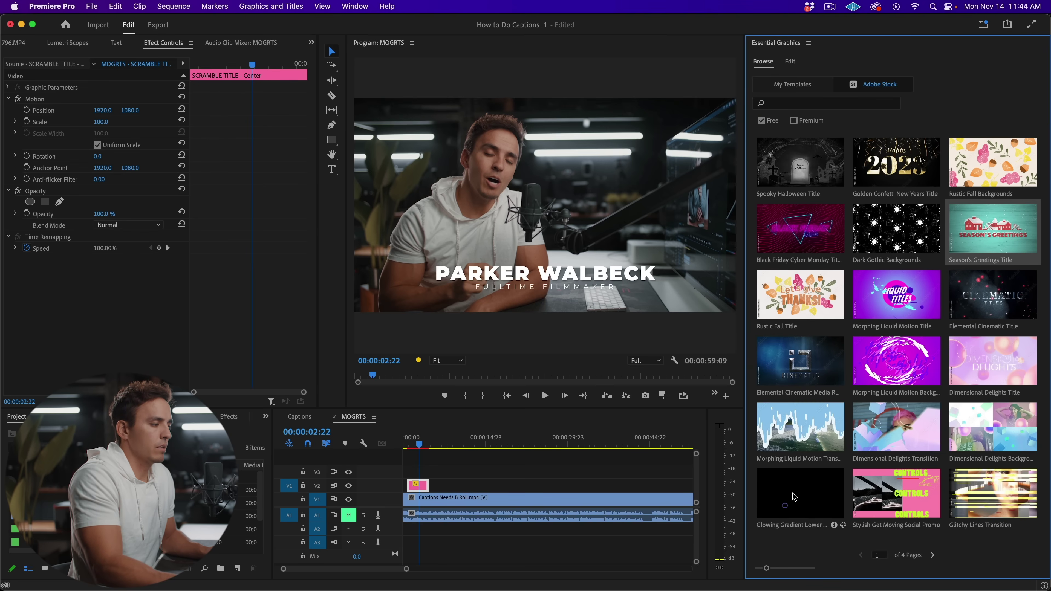
- Replace the main title with the presenter's name and the subtitle with 'Course Creator Pro'
{"action": "left_click", "coordinate": [793, 84]}
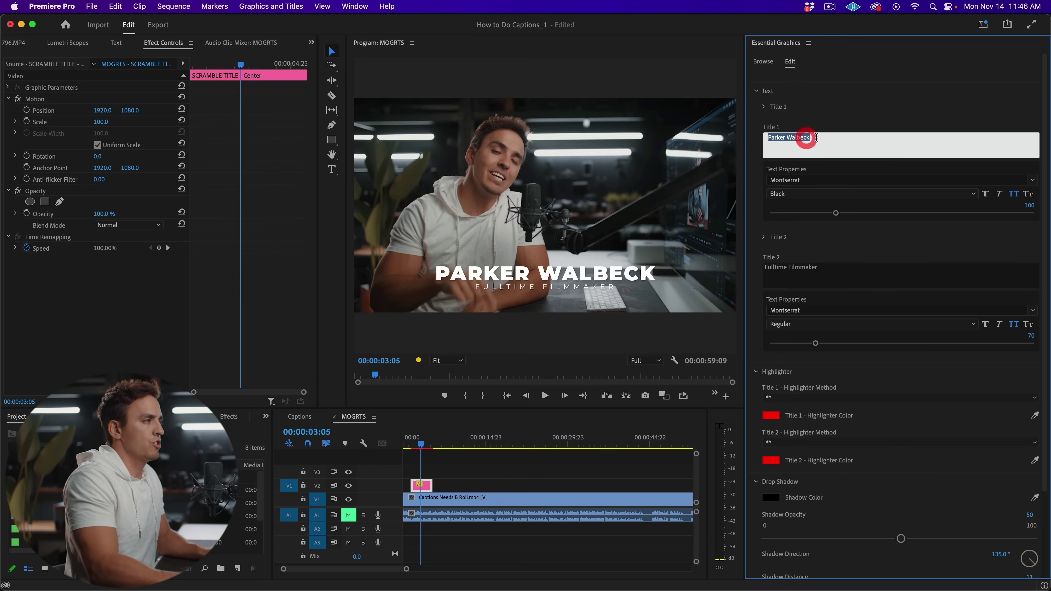
{"action": "type", "text": "Stockton Walbeck"}
{"action": "left_click", "coordinate": [770, 268]}
{"action": "type", "text": "Course Creator Pro"}
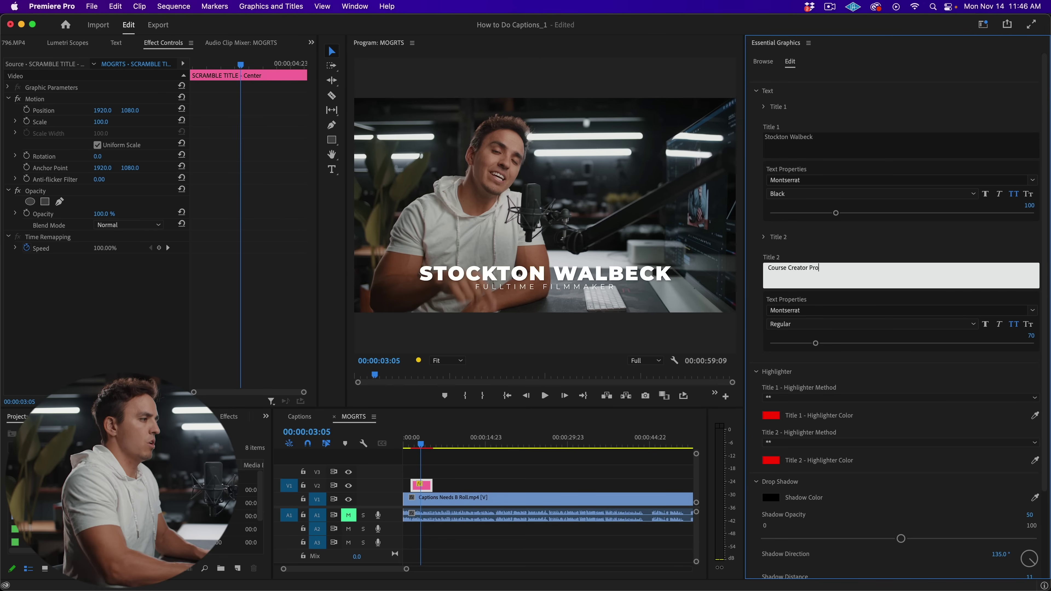
- Make the subtitle size 95 in the Mukta ExtraLight font
{"action": "left_click_drag", "start_coordinate": [816, 342], "coordinate": [828, 345]}
{"action": "left_click", "coordinate": [869, 310]}
{"action": "left_click", "coordinate": [786, 331]}
{"action": "left_click", "coordinate": [788, 324]}
{"action": "left_click", "coordinate": [831, 335]}
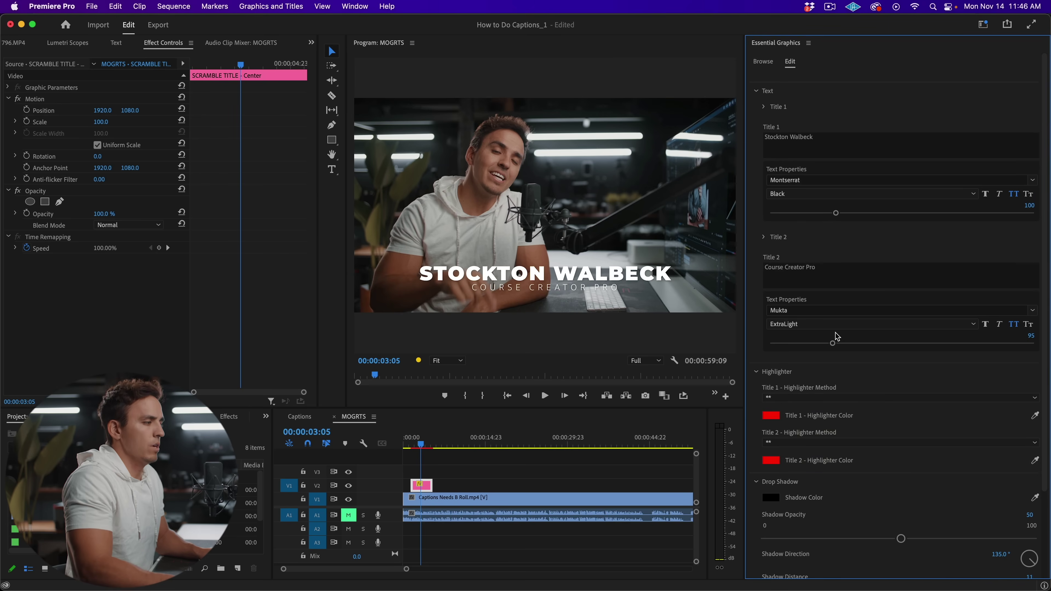
{"action": "scroll", "coordinate": [833, 336], "scroll_direction": "down", "scroll_amount": 3}
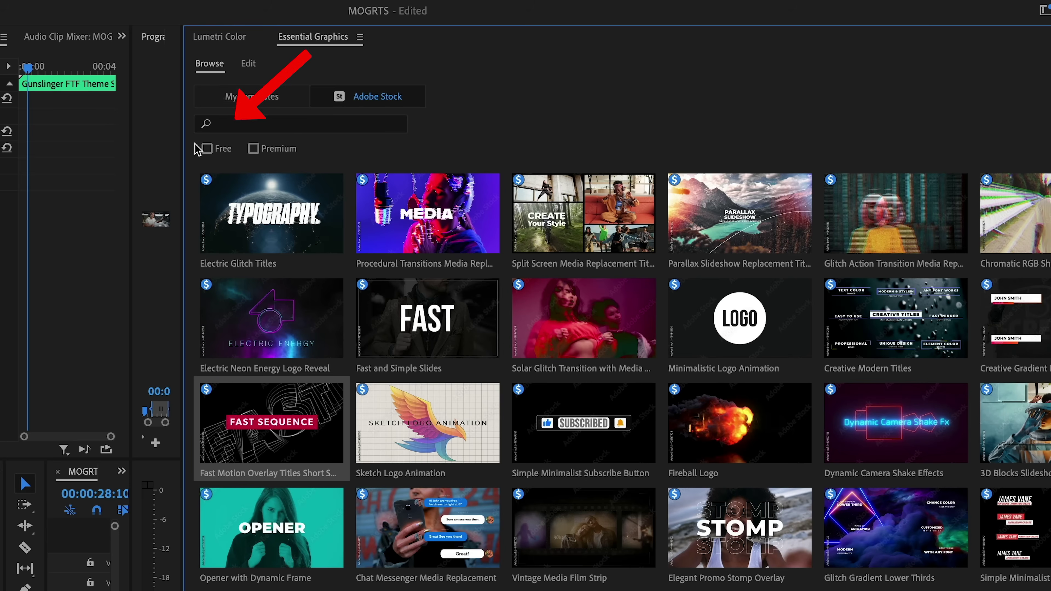
- Filter Adobe Stock templates by Free, clear that filter, then show Premium templates
{"action": "left_click", "coordinate": [207, 149]}
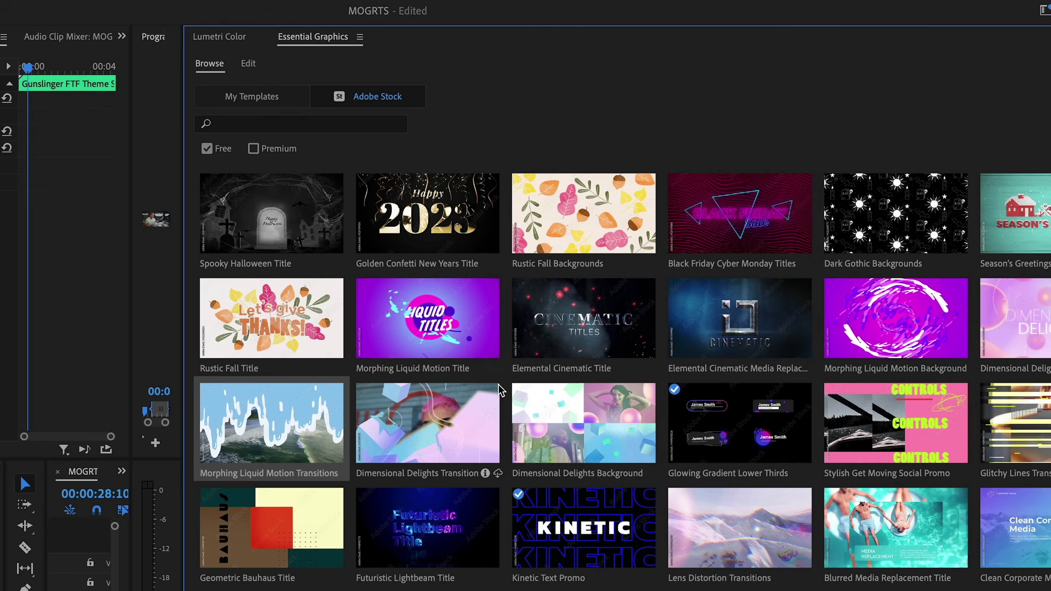
{"action": "left_click", "coordinate": [206, 148]}
{"action": "left_click", "coordinate": [253, 149]}
{"action": "mouse_move", "coordinate": [256, 227]}
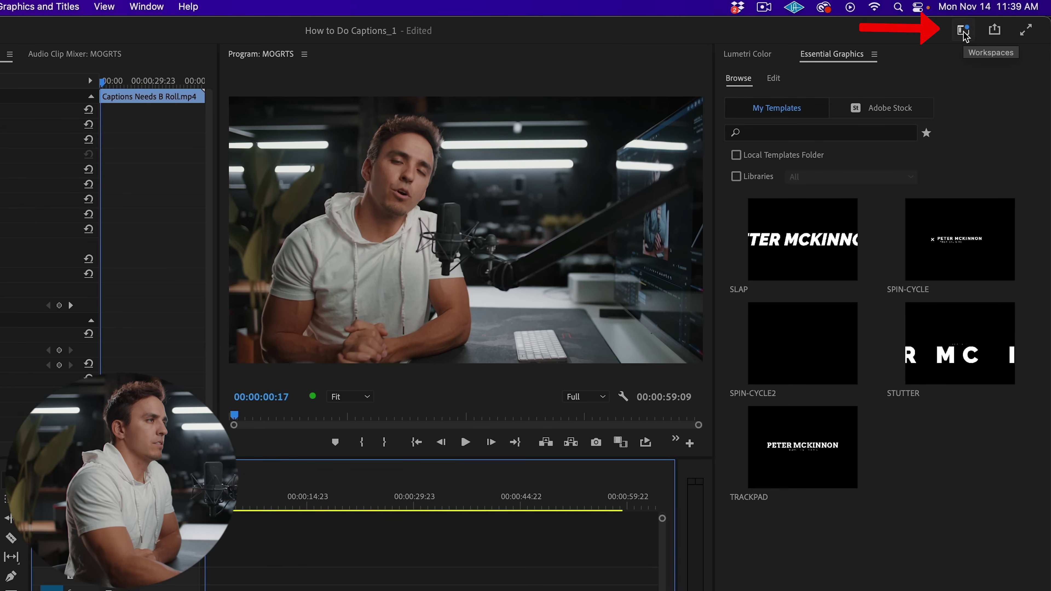
- Switch to the Captions and Graphics workspace and show My Templates in Essential Graphics
{"action": "left_click", "coordinate": [964, 33]}
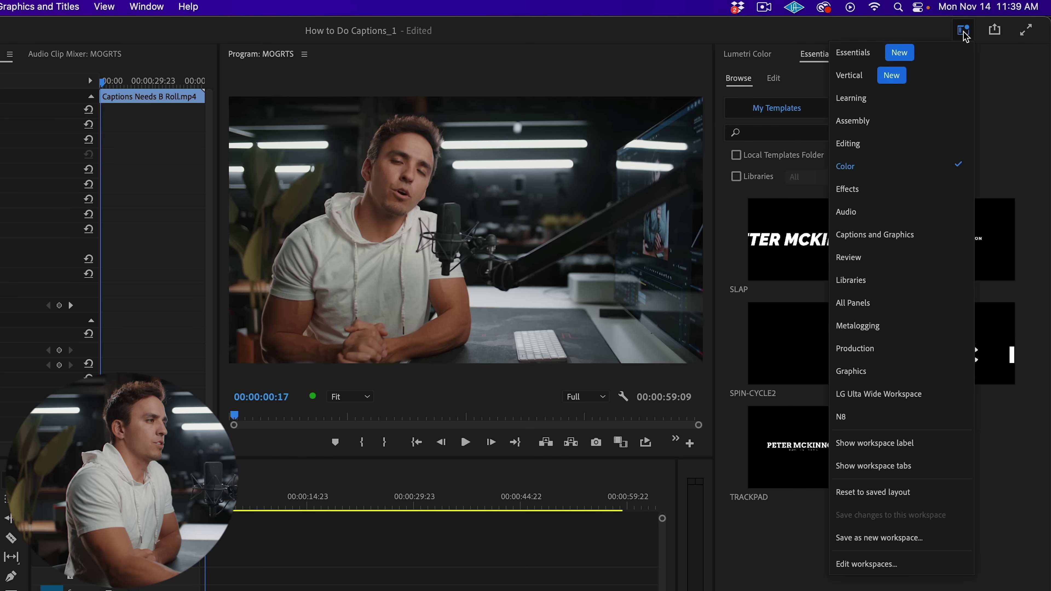
{"action": "left_click", "coordinate": [885, 243]}
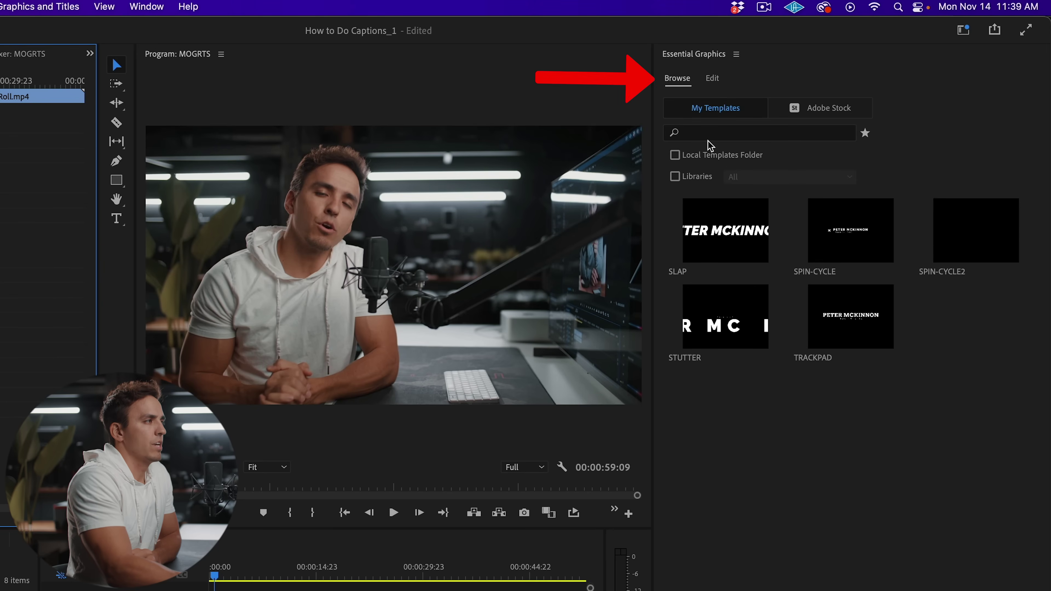
{"action": "left_click", "coordinate": [712, 108]}
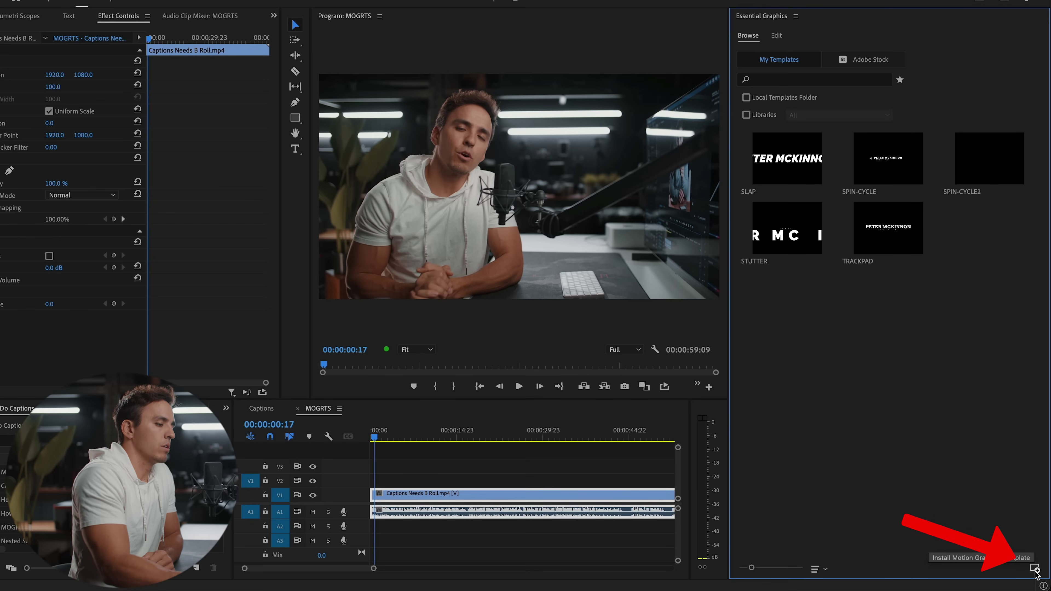
- Install downloaded .mogrt files, including BACKGROUND POP UP and BACKGROUND SWIPE RIGHT, from Downloads
{"action": "left_click", "coordinate": [1035, 570]}
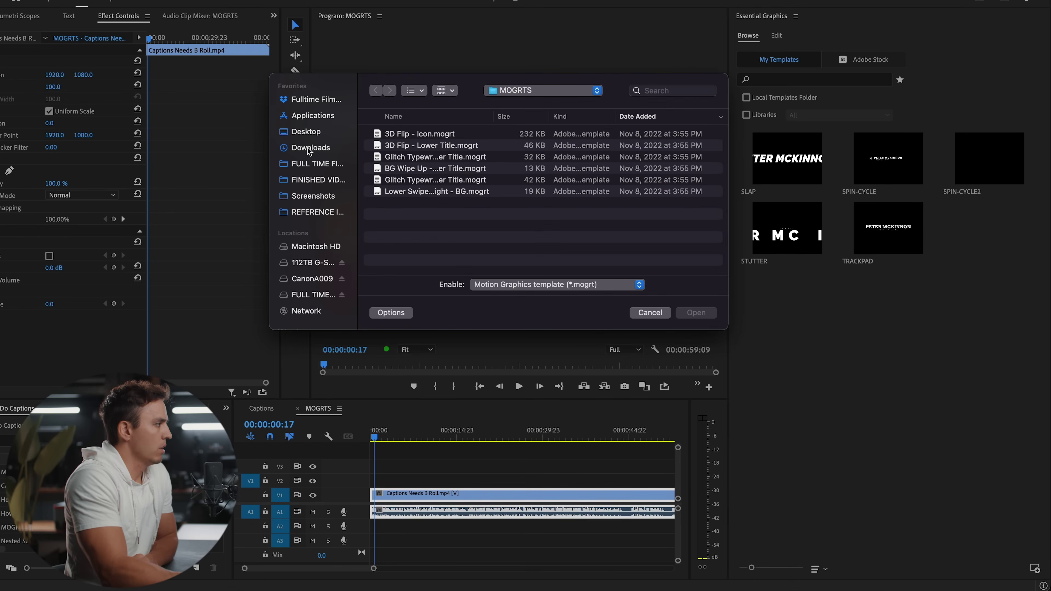
{"action": "left_click", "coordinate": [308, 150]}
{"action": "key", "text": "Down"}
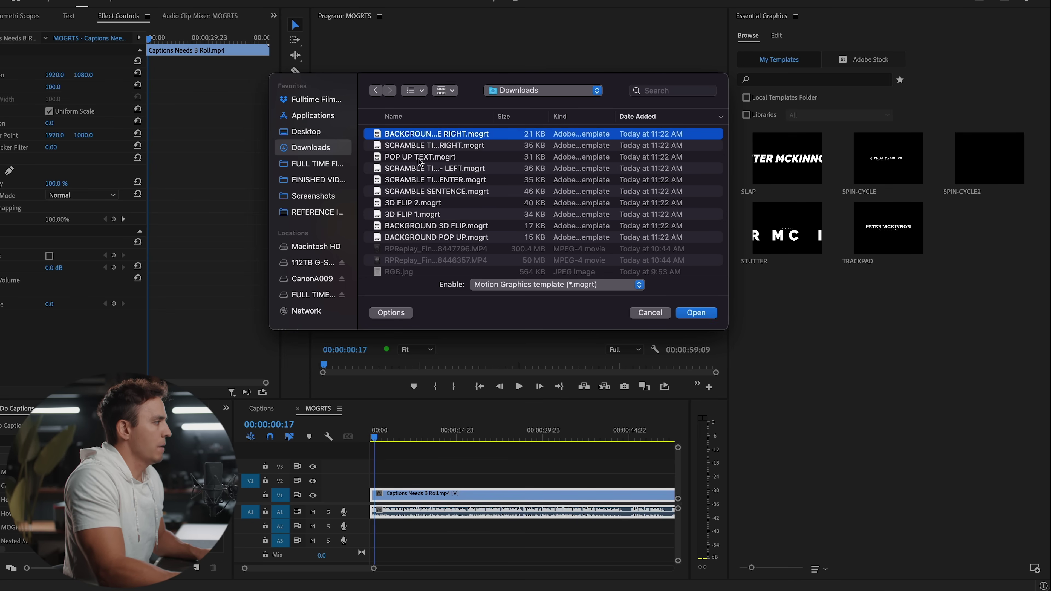
{"action": "left_click", "coordinate": [414, 239]}
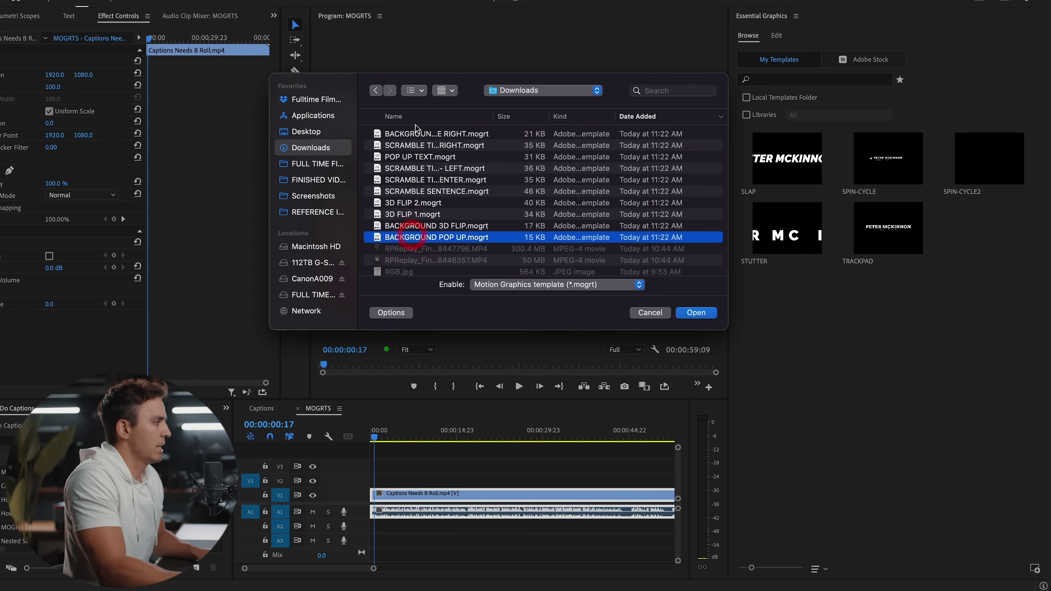
{"action": "left_click", "coordinate": [413, 135]}
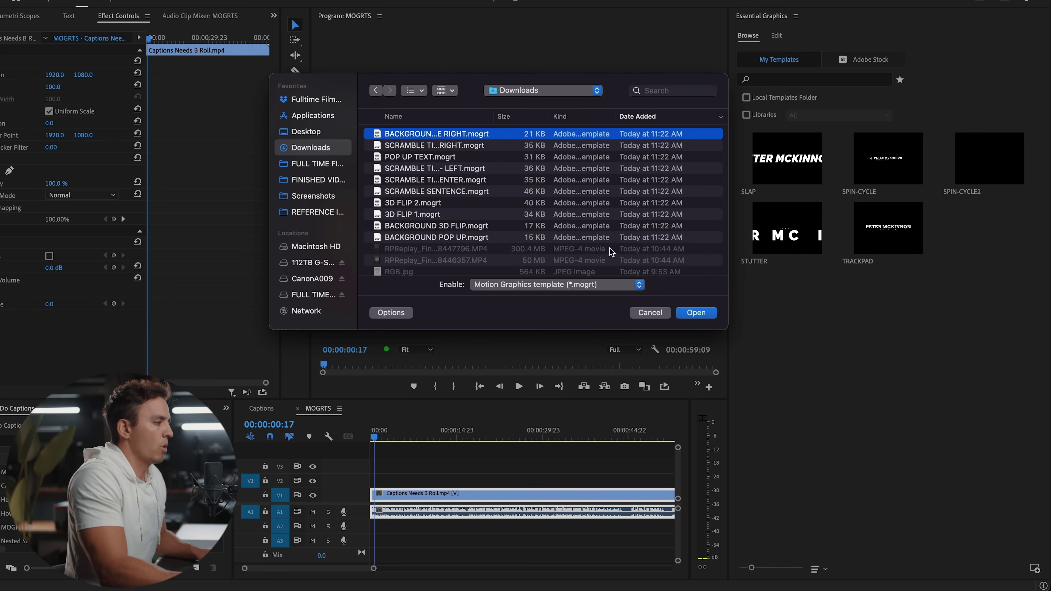
{"action": "left_click", "coordinate": [696, 312]}
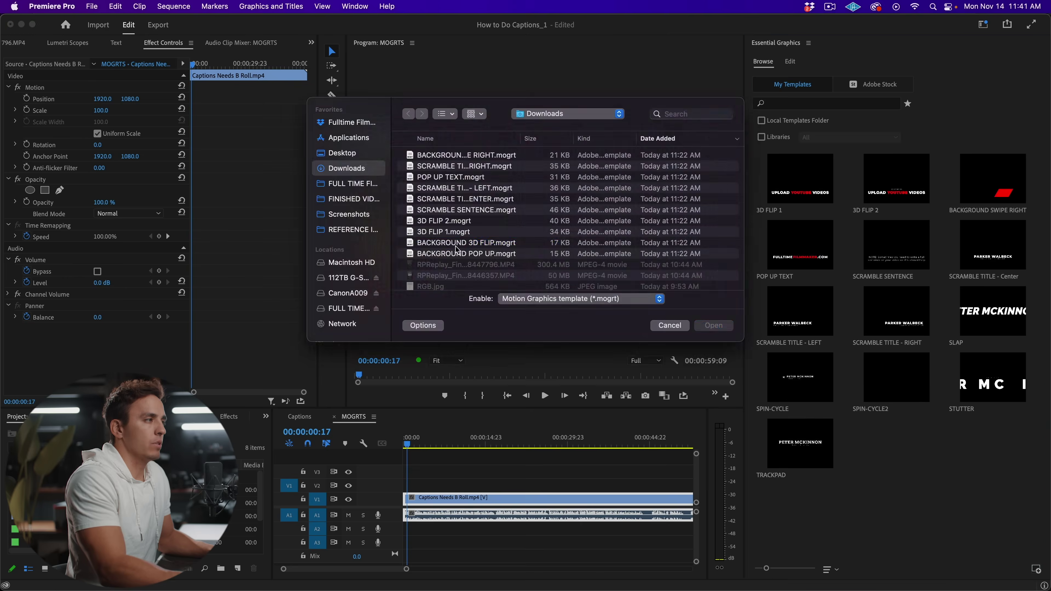
{"action": "left_click", "coordinate": [670, 325]}
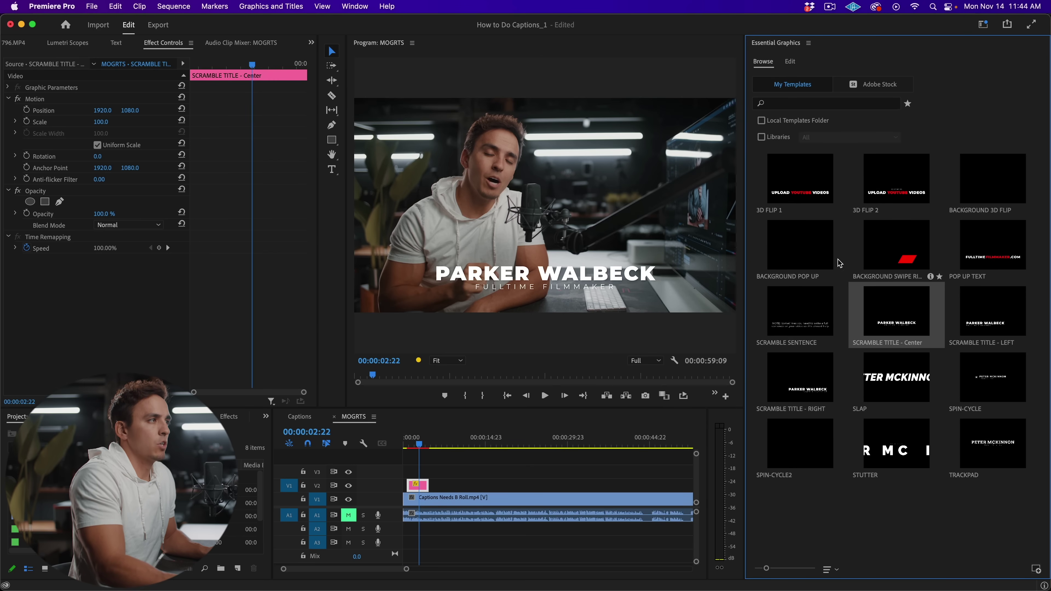
- Install the free Glowing Gradient Lower Thirds from Adobe Stock and remove the old scramble title clip
{"action": "left_click", "coordinate": [880, 85]}
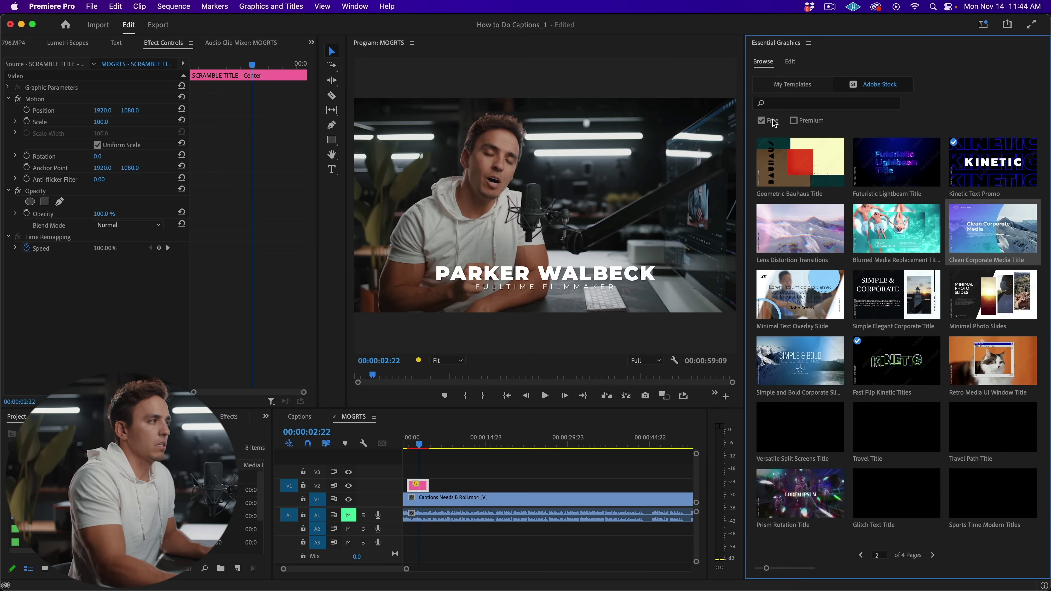
{"action": "left_click", "coordinate": [760, 121]}
{"action": "left_click", "coordinate": [760, 121]}
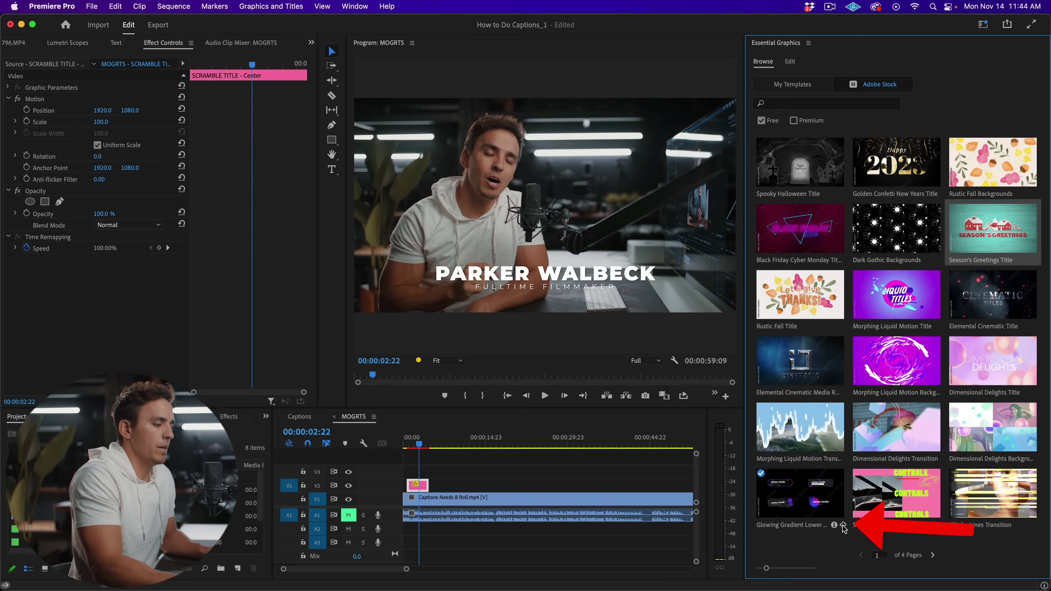
{"action": "left_click", "coordinate": [786, 84]}
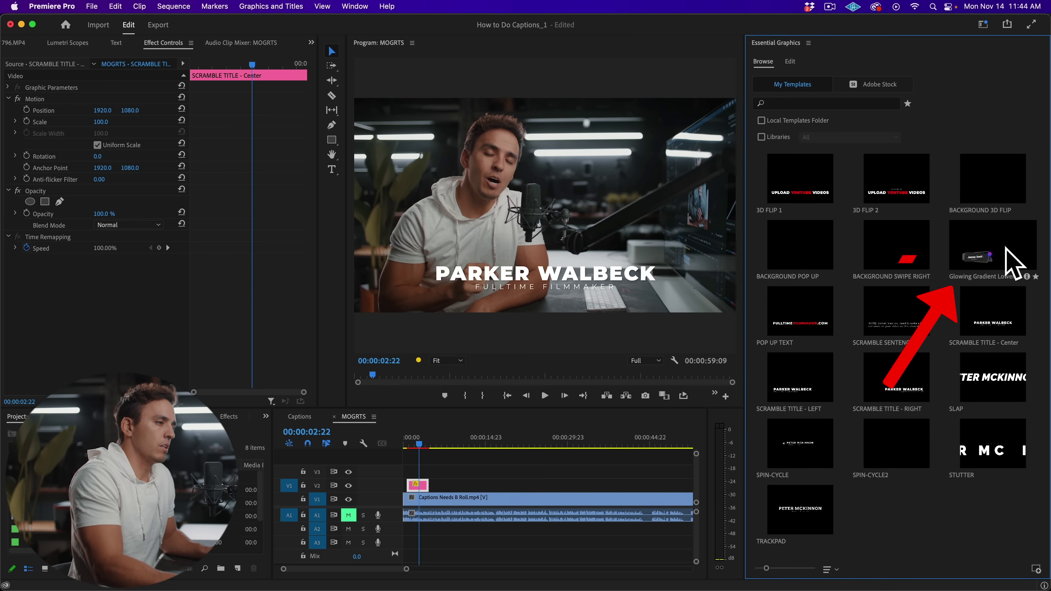
{"action": "key", "text": "super+z"}
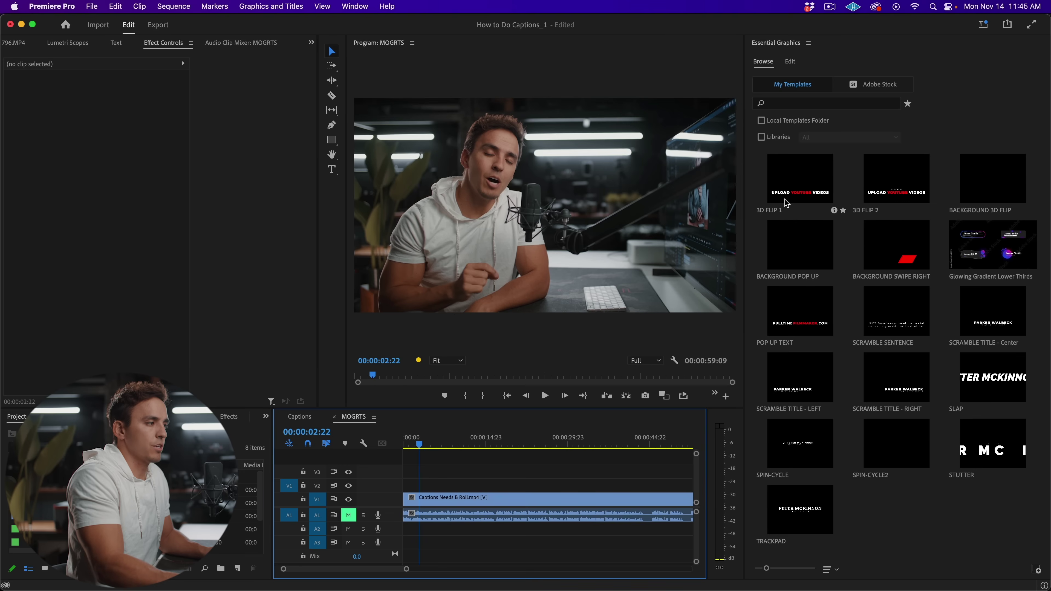
- Place SCRAMBLE TITLE - Center on V2 at the sequence start, preview it, and select it
{"action": "left_click", "coordinate": [987, 320]}
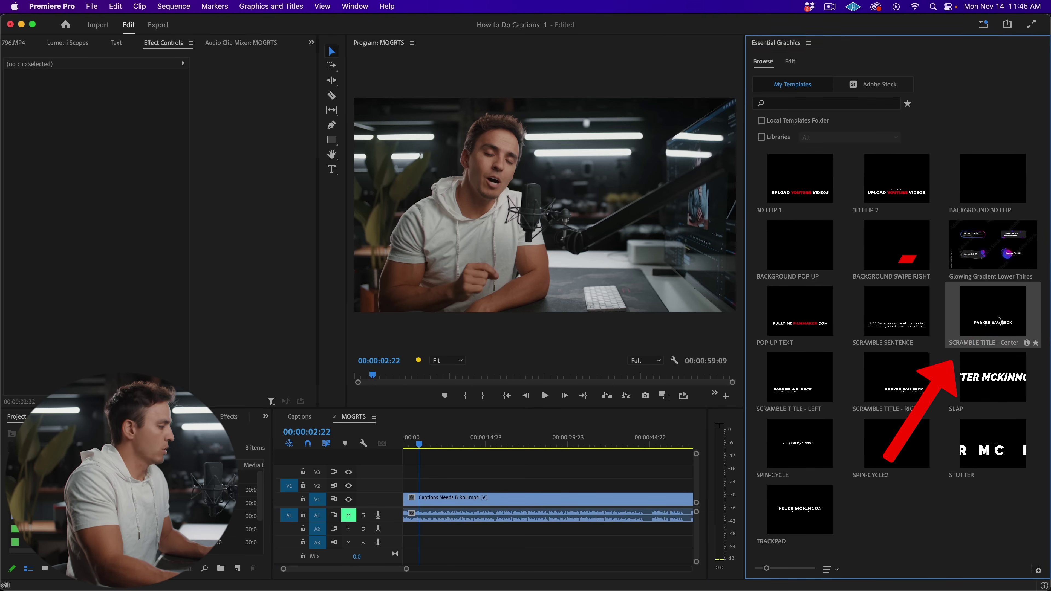
{"action": "left_click_drag", "start_coordinate": [994, 320], "coordinate": [406, 491]}
{"action": "left_click", "coordinate": [410, 447]}
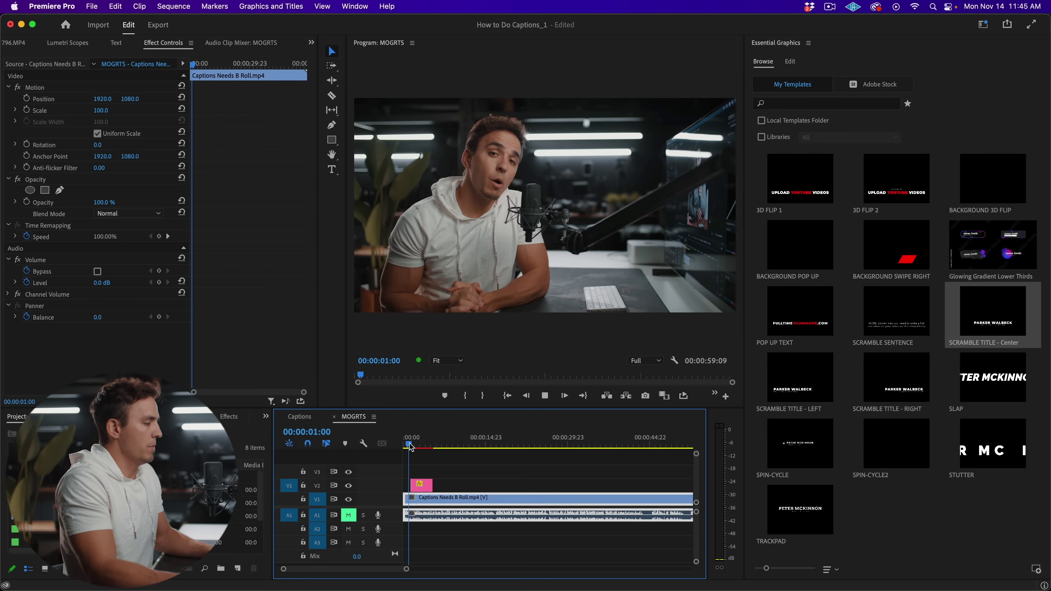
{"action": "key", "text": "space"}
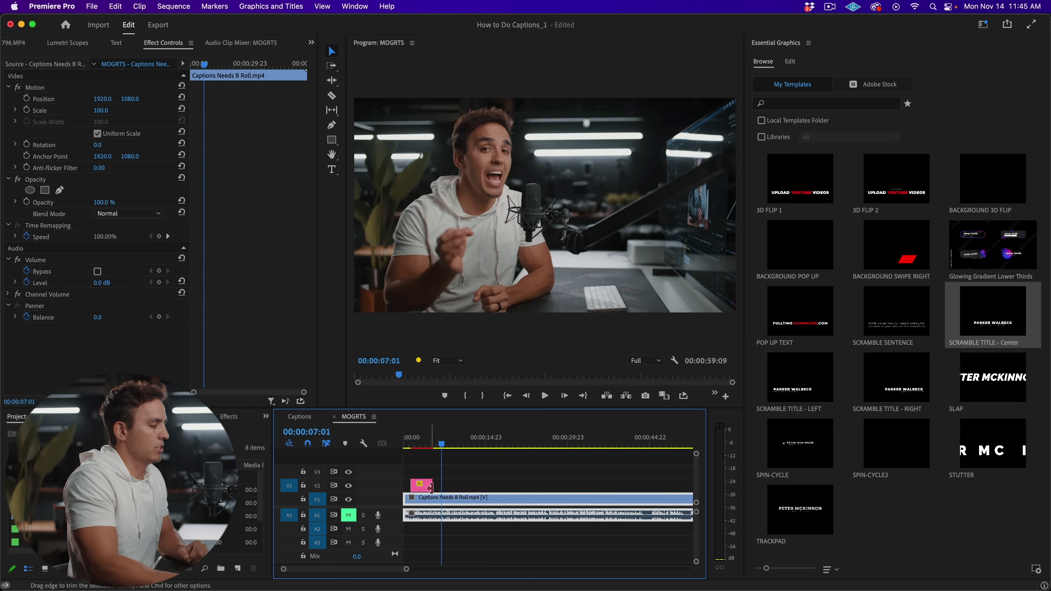
{"action": "left_click", "coordinate": [423, 491]}
{"action": "left_click", "coordinate": [761, 63]}
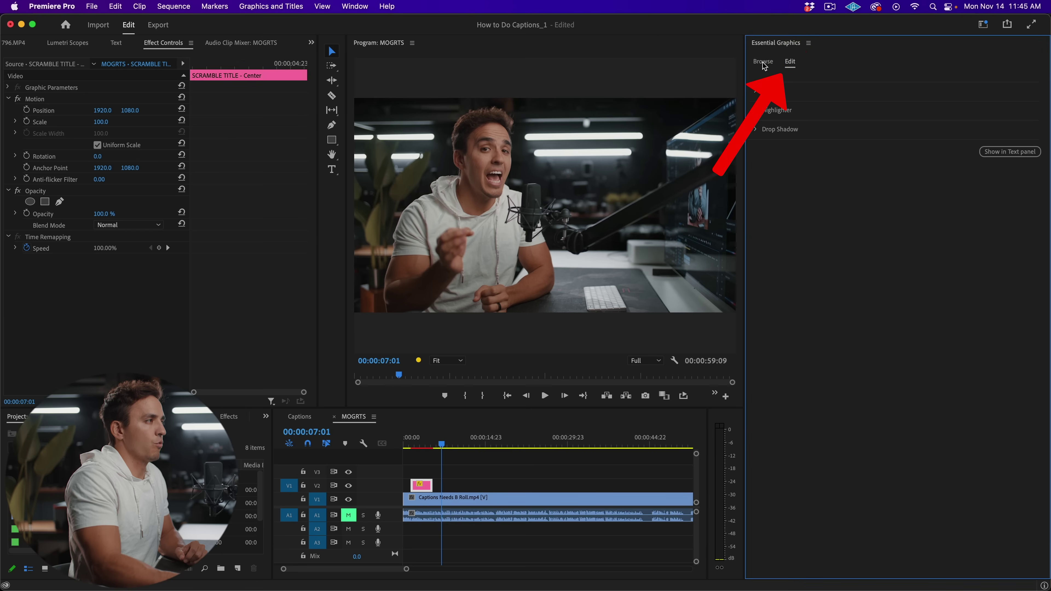
{"action": "left_click", "coordinate": [789, 61]}
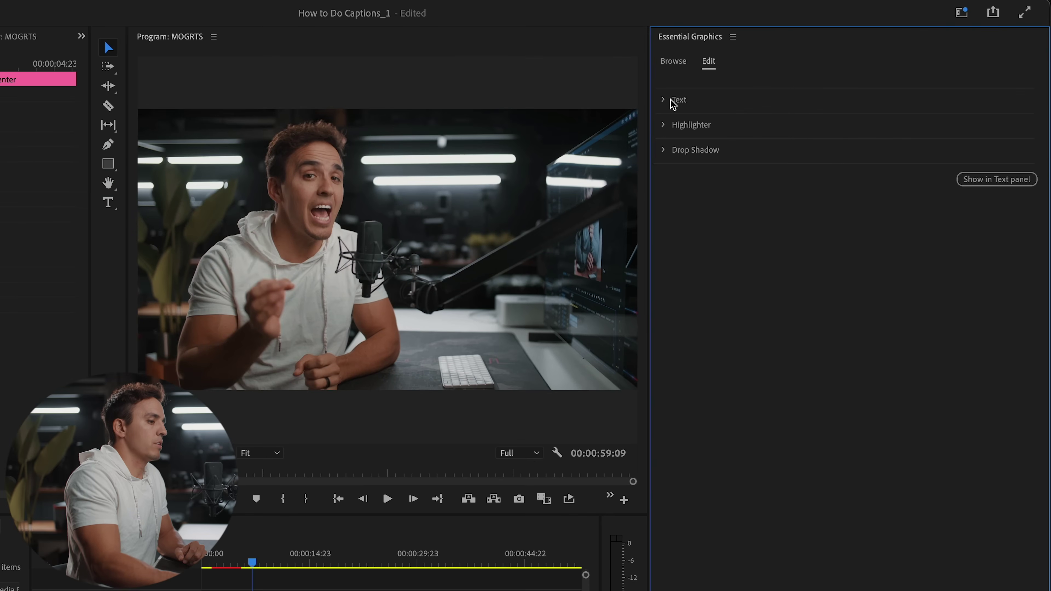
- Expand the title's Text, Highlighter and Drop Shadow settings with the playhead near the start
{"action": "left_click", "coordinate": [666, 100]}
{"action": "left_click", "coordinate": [663, 467]}
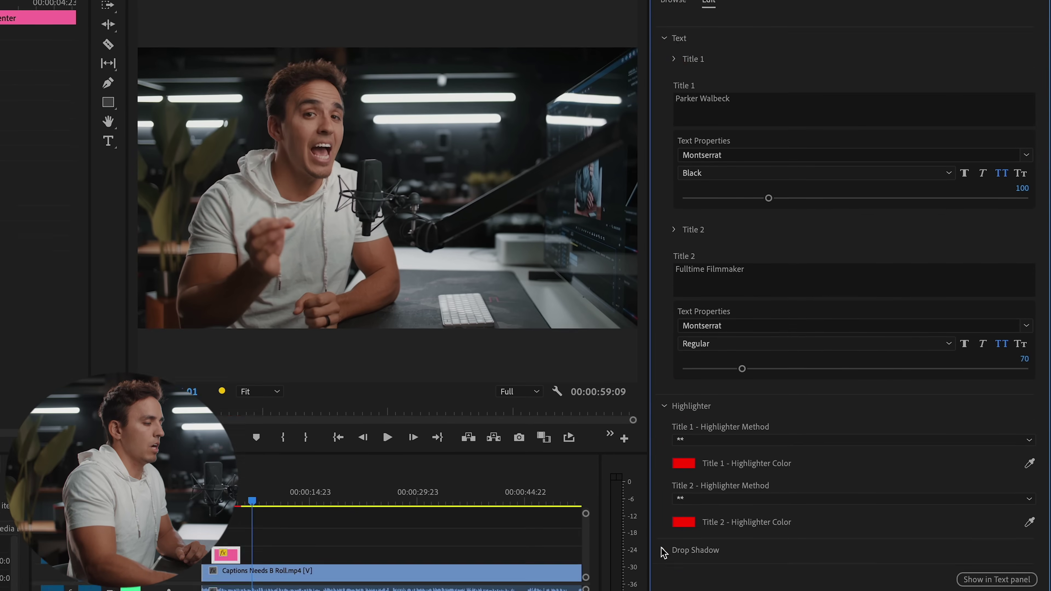
{"action": "left_click", "coordinate": [663, 550]}
{"action": "left_click", "coordinate": [225, 501]}
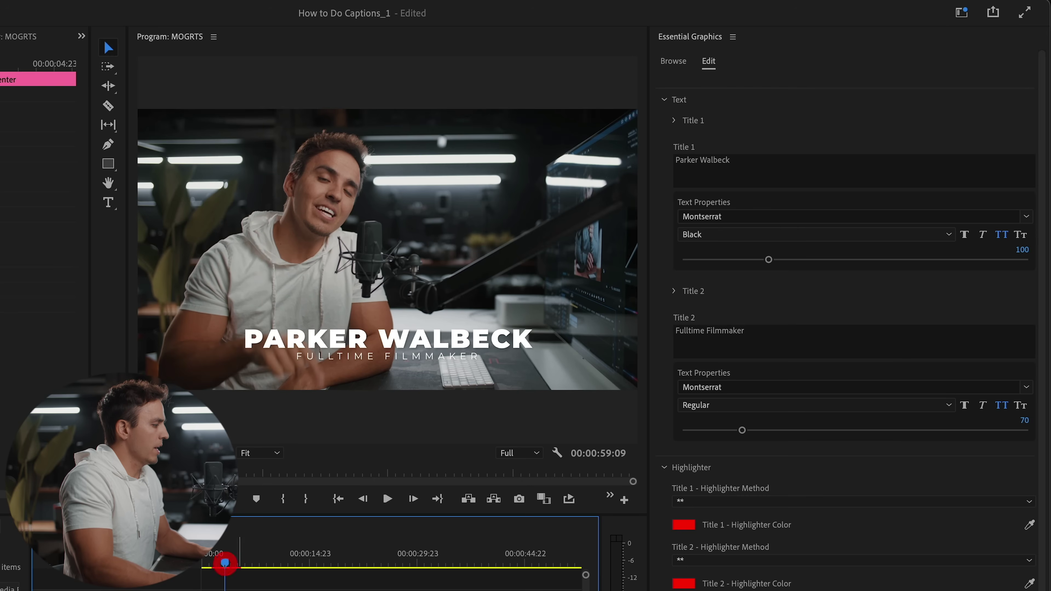
- Enter the presenter's name as Title 1 and 'Course Creator Pro' as Title 2
{"action": "left_click", "coordinate": [731, 164]}
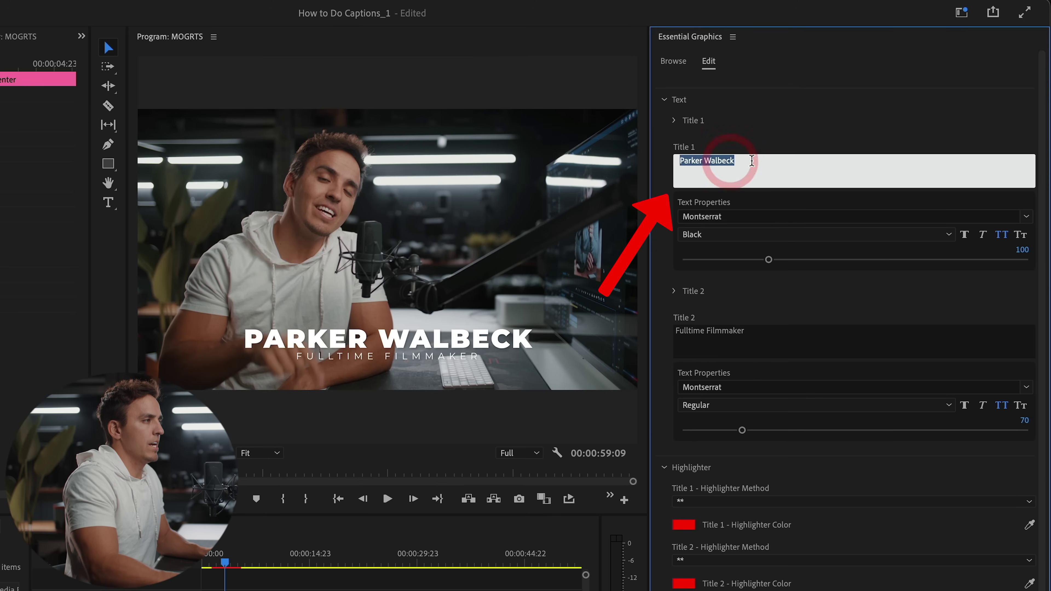
{"action": "type", "text": "Stockton"}
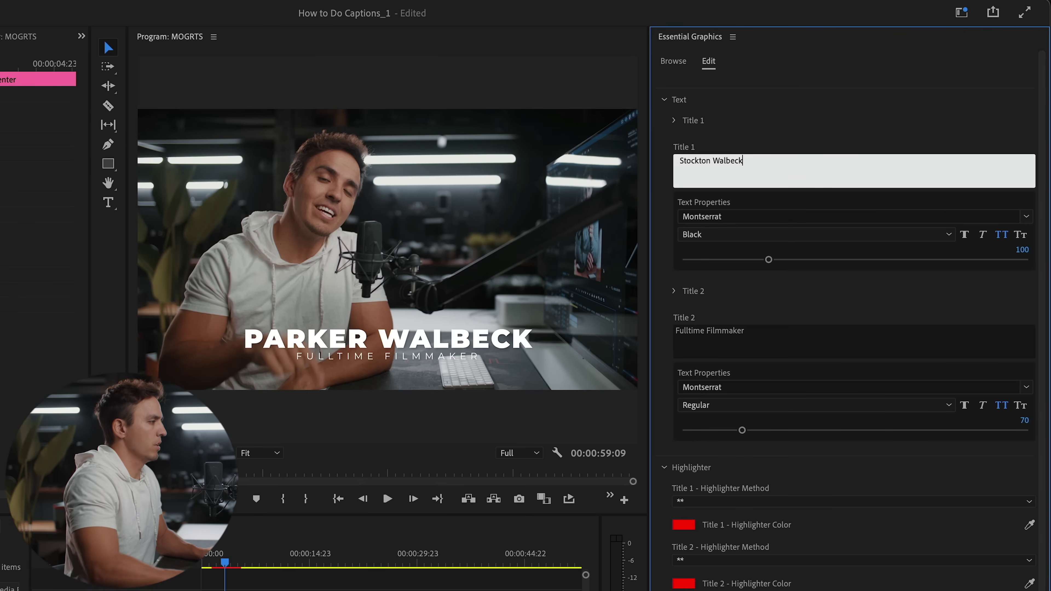
{"action": "left_click", "coordinate": [818, 143]}
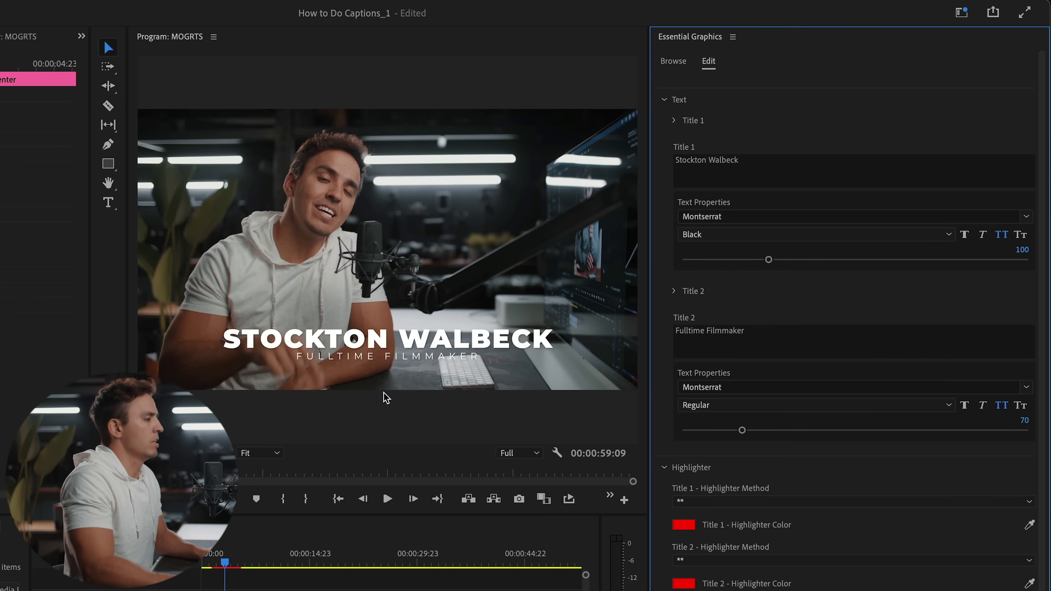
{"action": "left_click", "coordinate": [666, 330]}
{"action": "type", "text": "Cours"}
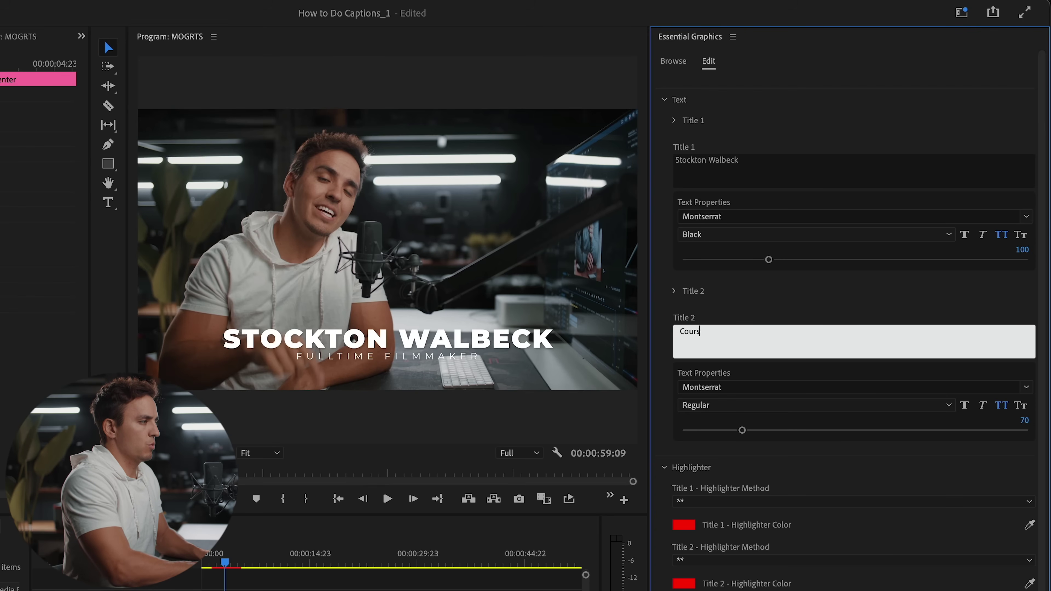
{"action": "type", "text": "e Creator Pro"}
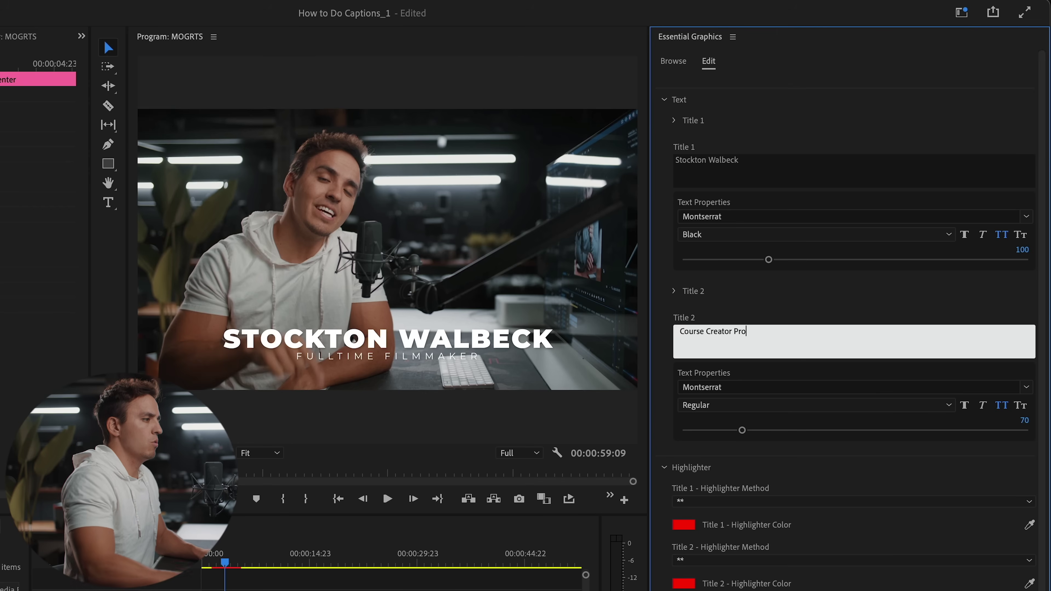
{"action": "left_click", "coordinate": [747, 379]}
- Set the subtitle to size 95 in Mukta ExtraLight, after trying Bold, and save the project
{"action": "left_click_drag", "start_coordinate": [743, 432], "coordinate": [764, 431]}
{"action": "left_click", "coordinate": [734, 386]}
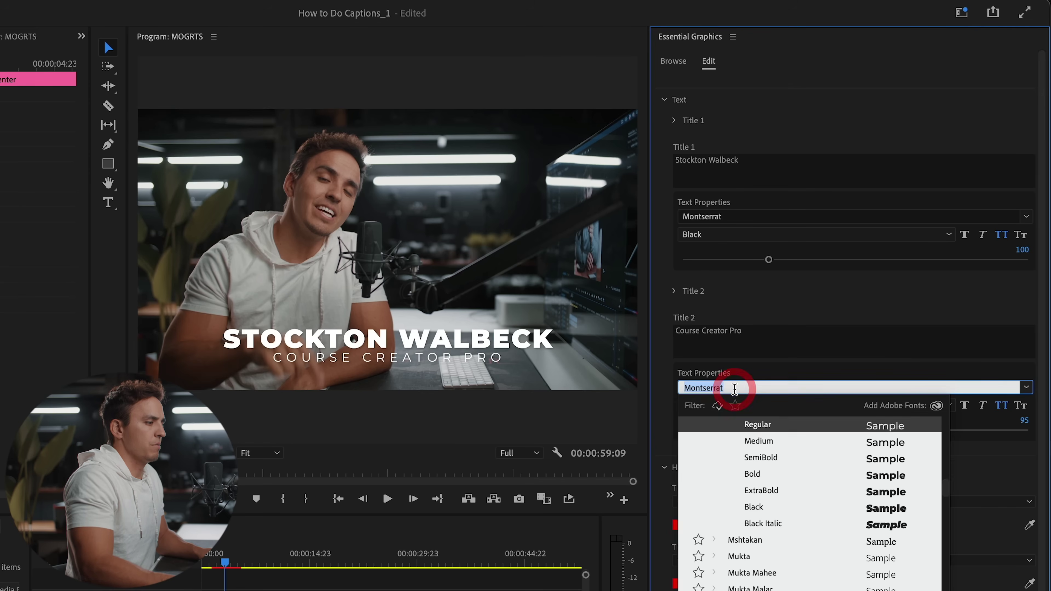
{"action": "left_click", "coordinate": [741, 558]}
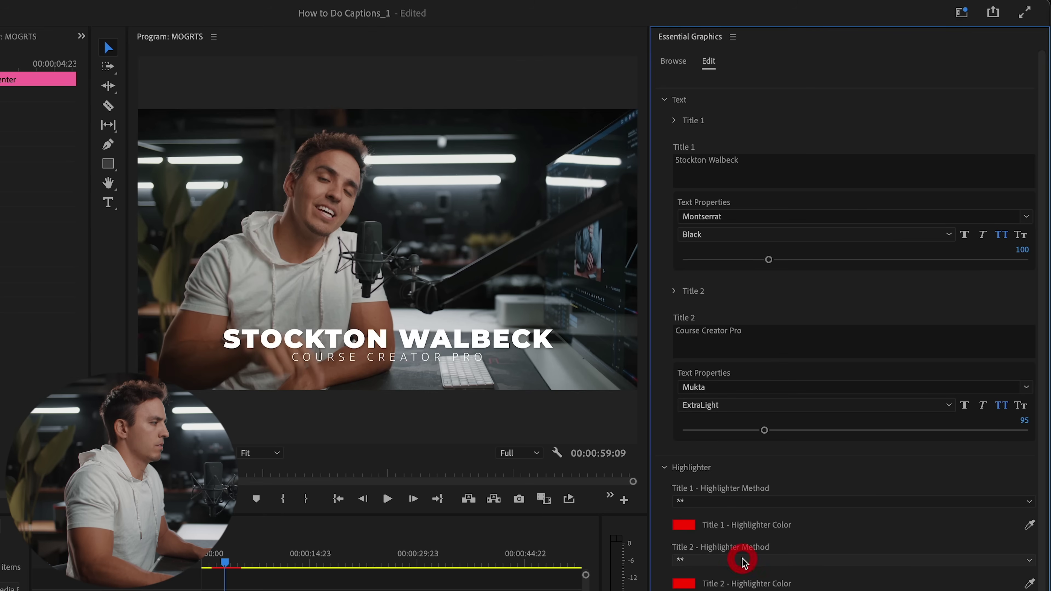
{"action": "left_click", "coordinate": [741, 405]}
{"action": "left_click", "coordinate": [704, 500]}
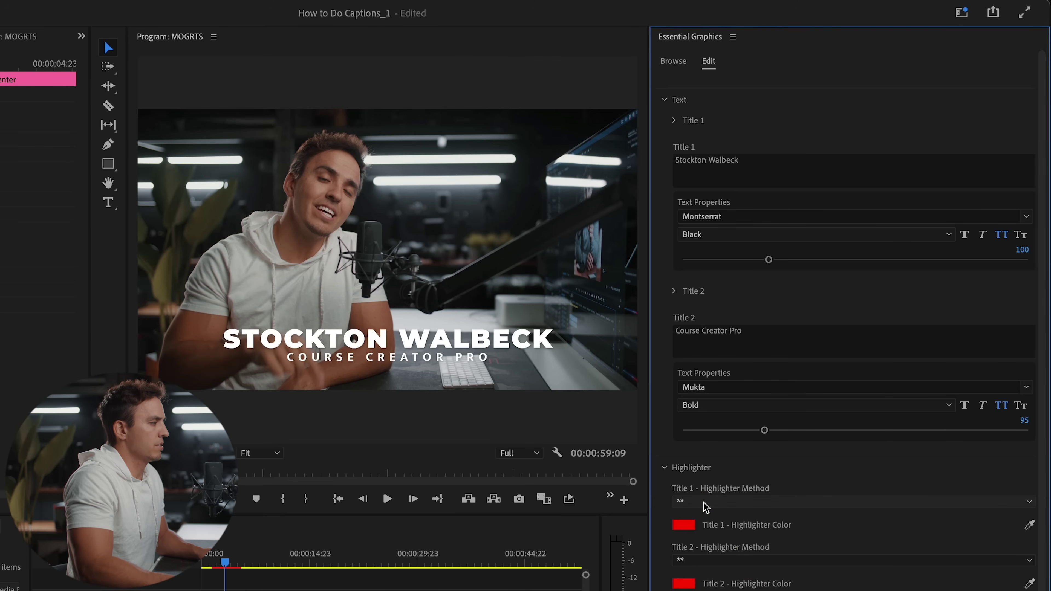
{"action": "key", "text": "super+z"}
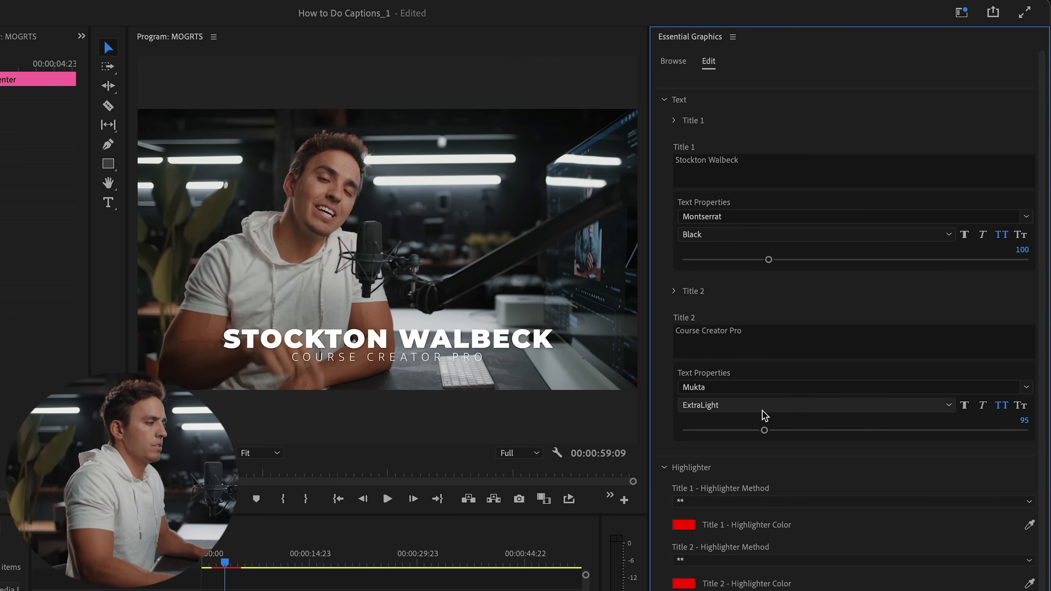
{"action": "scroll", "coordinate": [703, 426], "scroll_direction": "down", "scroll_amount": 4}
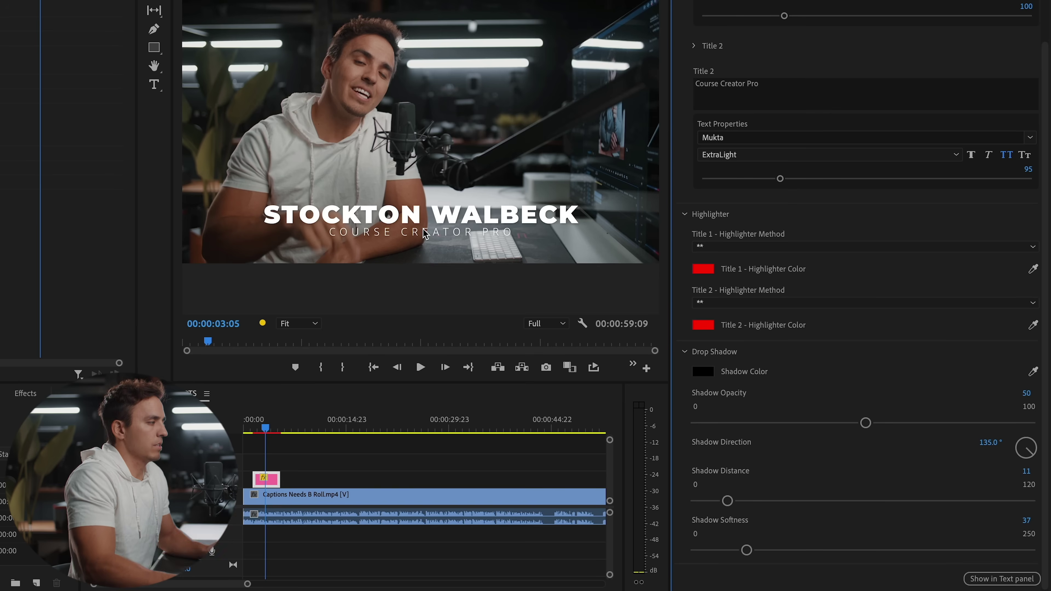
{"action": "key", "text": "super+s"}
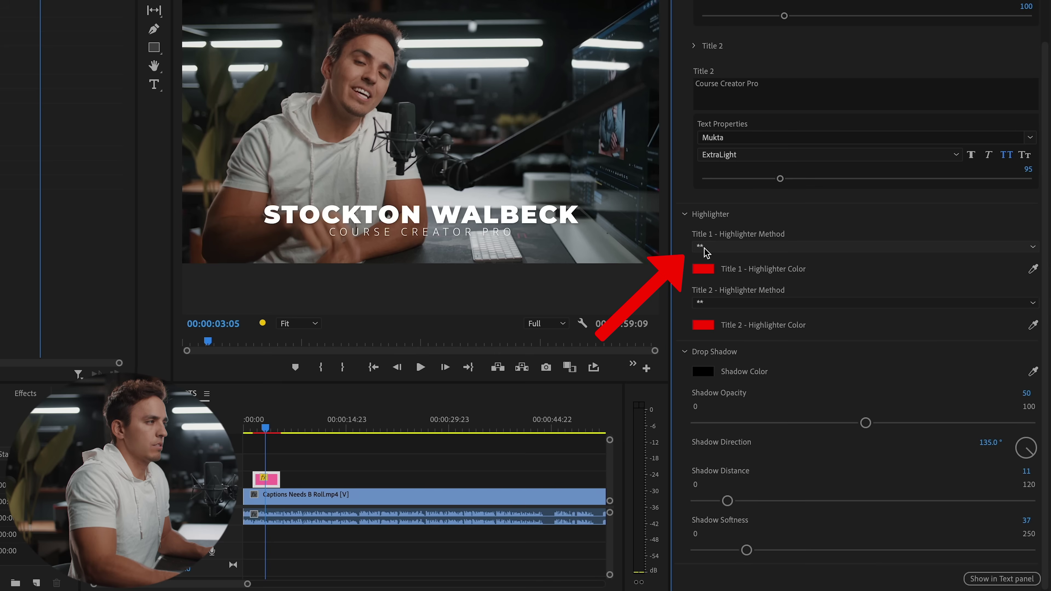
{"action": "left_click", "coordinate": [720, 94]}
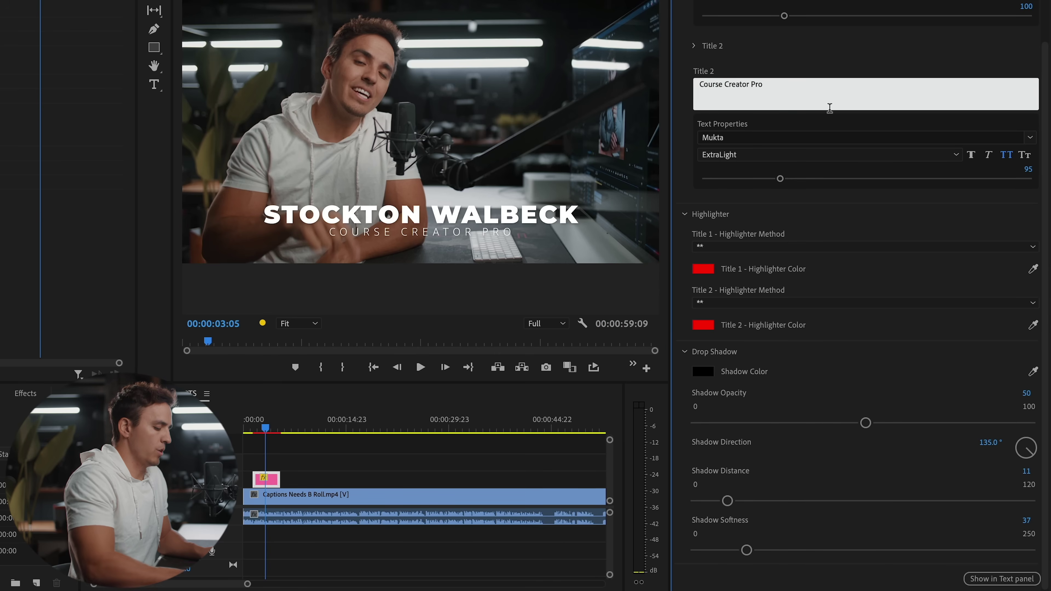
- Wrap 'Creator' in asterisks so the subtitle reads Course *Creator* Pro
{"action": "type", "text": "*"}
{"action": "left_click", "coordinate": [752, 84]}
{"action": "type", "text": "*"}
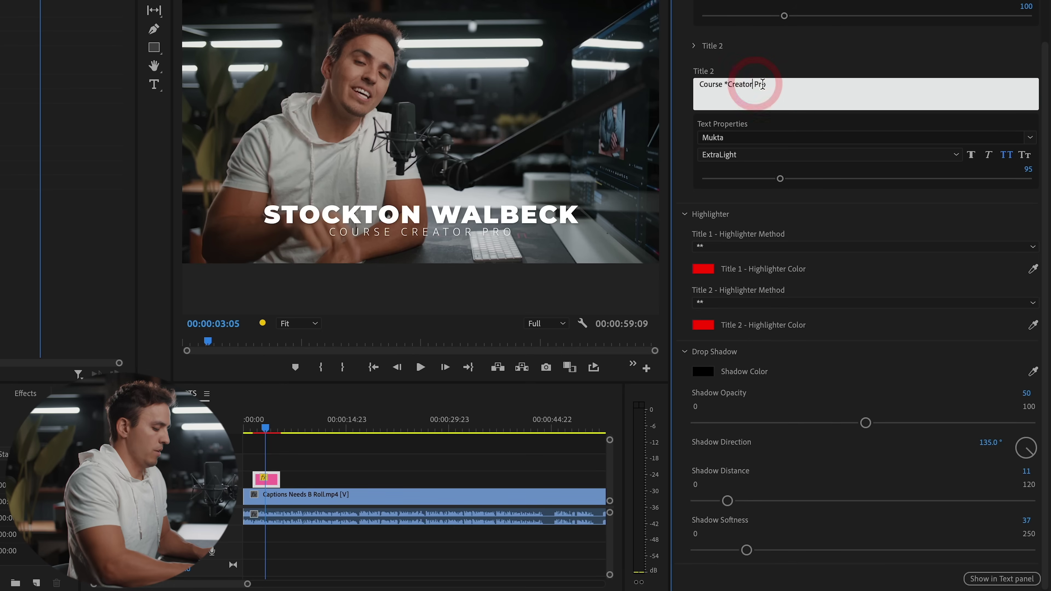
{"action": "left_click", "coordinate": [770, 62]}
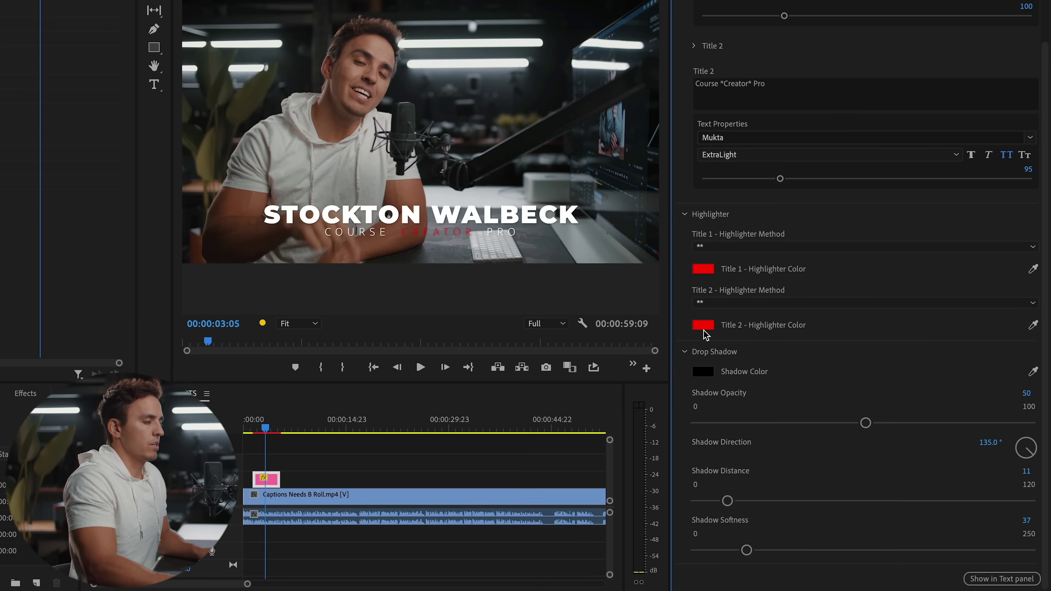
{"action": "scroll", "coordinate": [706, 335], "scroll_direction": "up", "scroll_amount": 3}
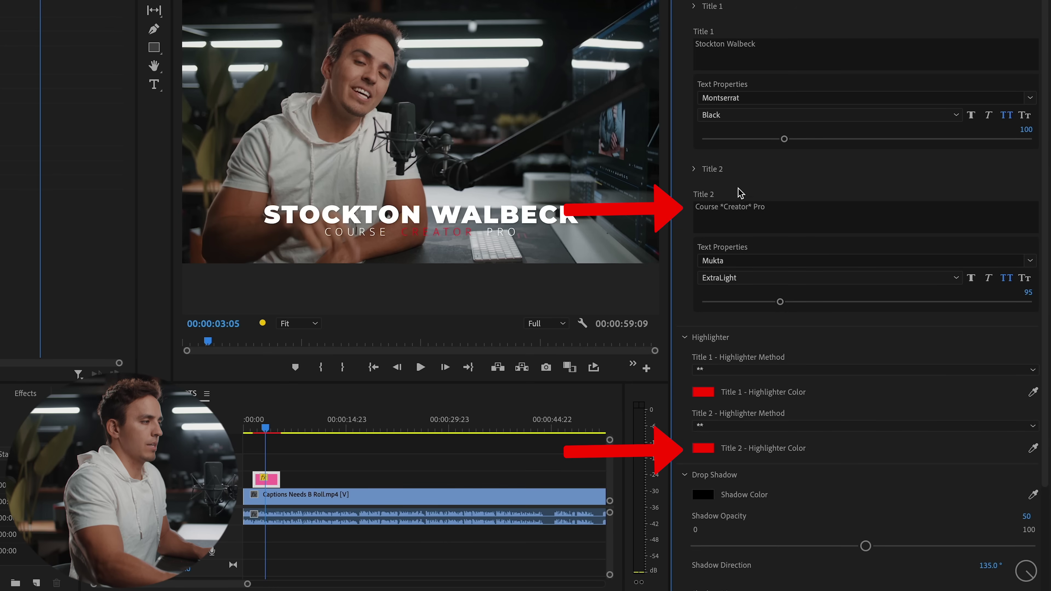
- Check the Title 2 highlighter colour, keeping the red highlight
{"action": "left_click", "coordinate": [703, 449]}
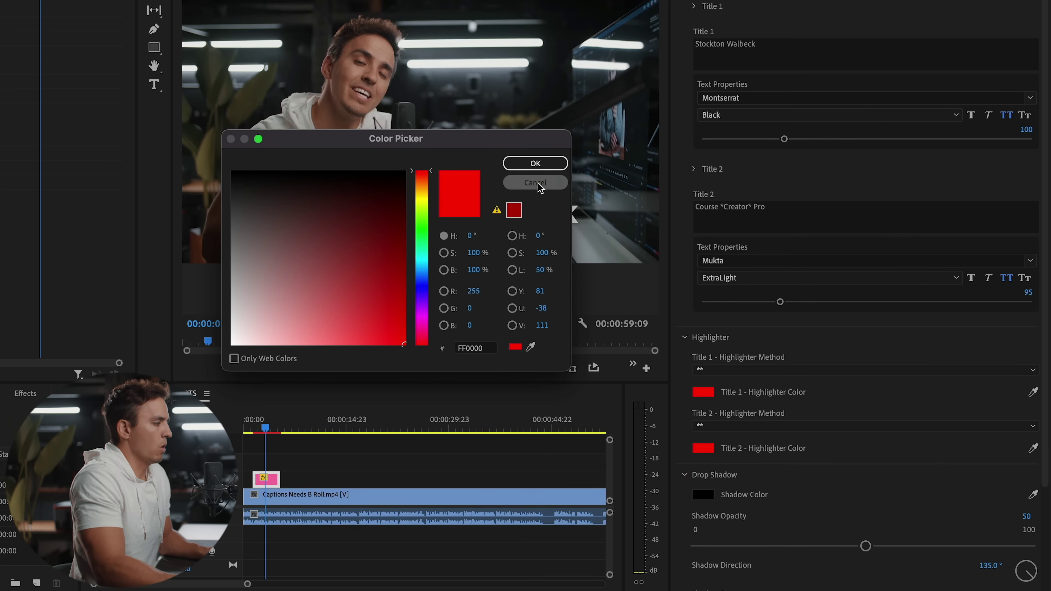
{"action": "left_click", "coordinate": [535, 163]}
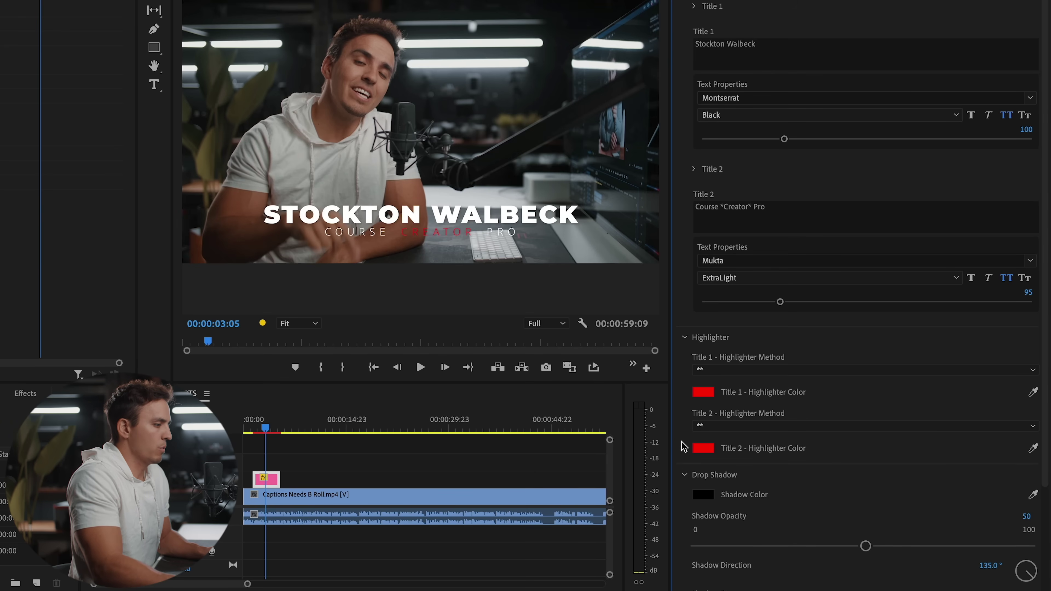
{"action": "scroll", "coordinate": [684, 447], "scroll_direction": "down", "scroll_amount": 3}
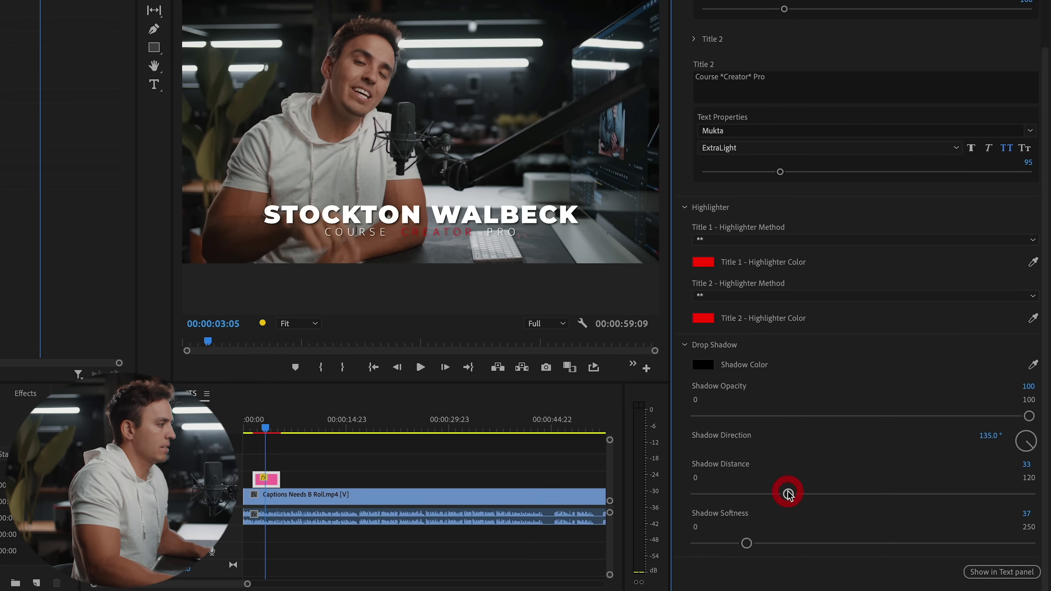
- Give the drop shadow distance 33, softness 66 and direction 240°, keeping opacity at 100
{"action": "left_click", "coordinate": [823, 543]}
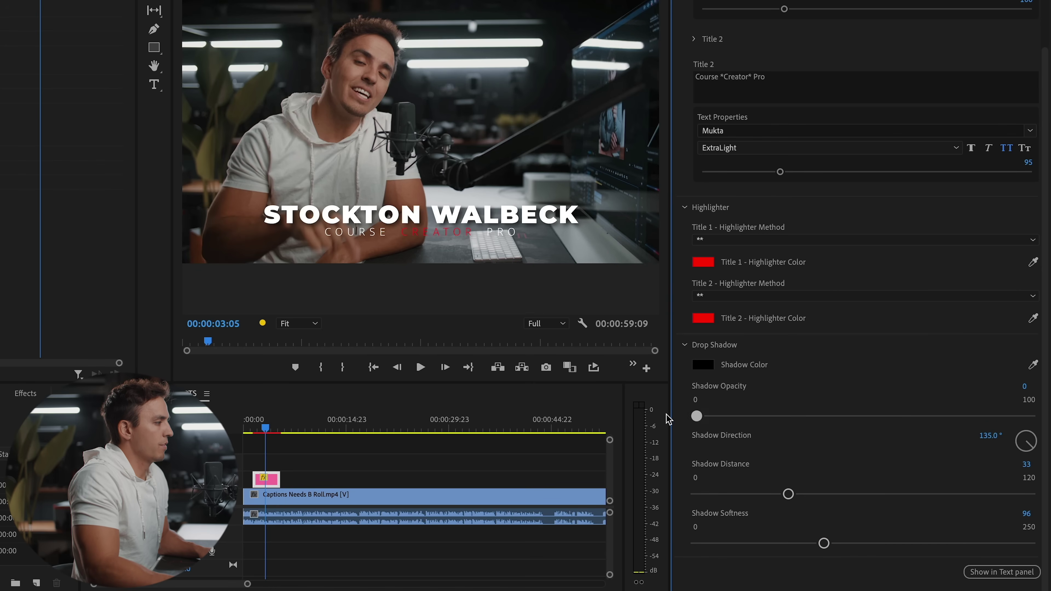
{"action": "left_click", "coordinate": [603, 417]}
{"action": "key", "text": "ctrl+z"}
{"action": "key", "text": "ctrl+z"}
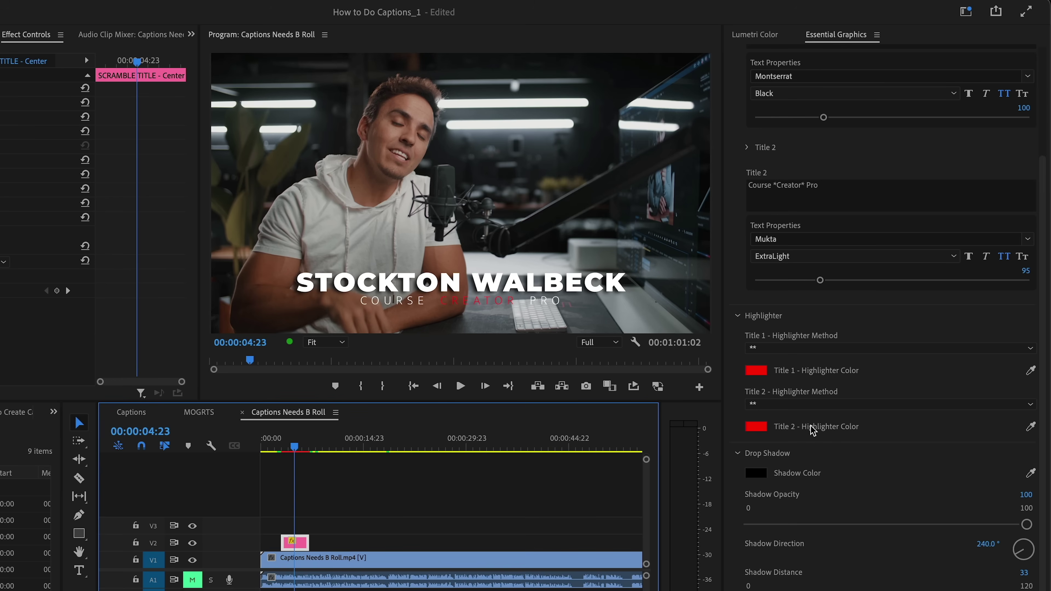
{"action": "scroll", "coordinate": [813, 431], "scroll_direction": "up", "scroll_amount": 5}
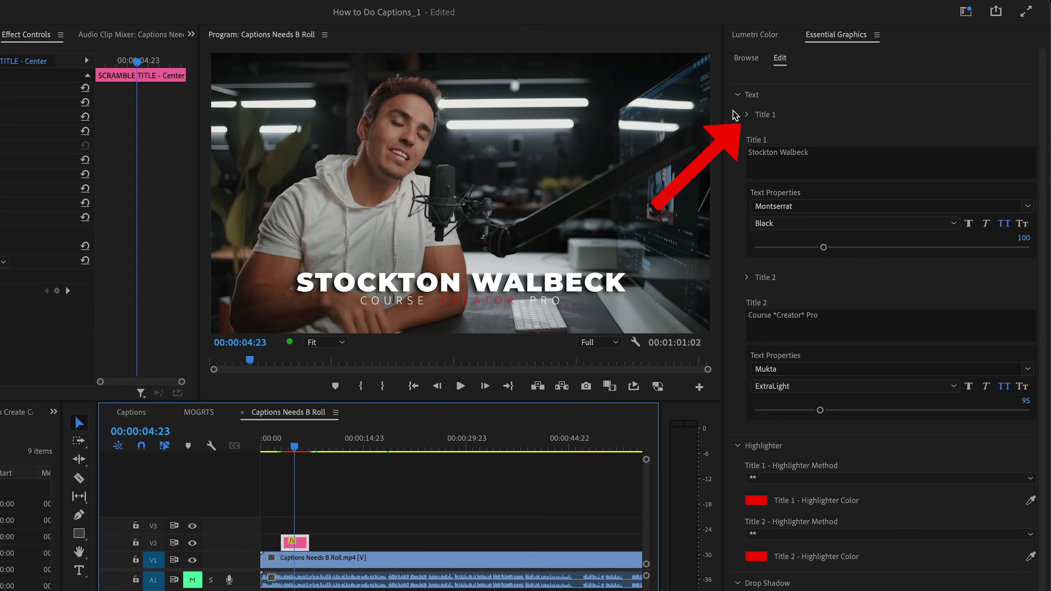
- Expand Title 1 and try a red colour on the STOCKTON WALBECK title
{"action": "left_click", "coordinate": [748, 115]}
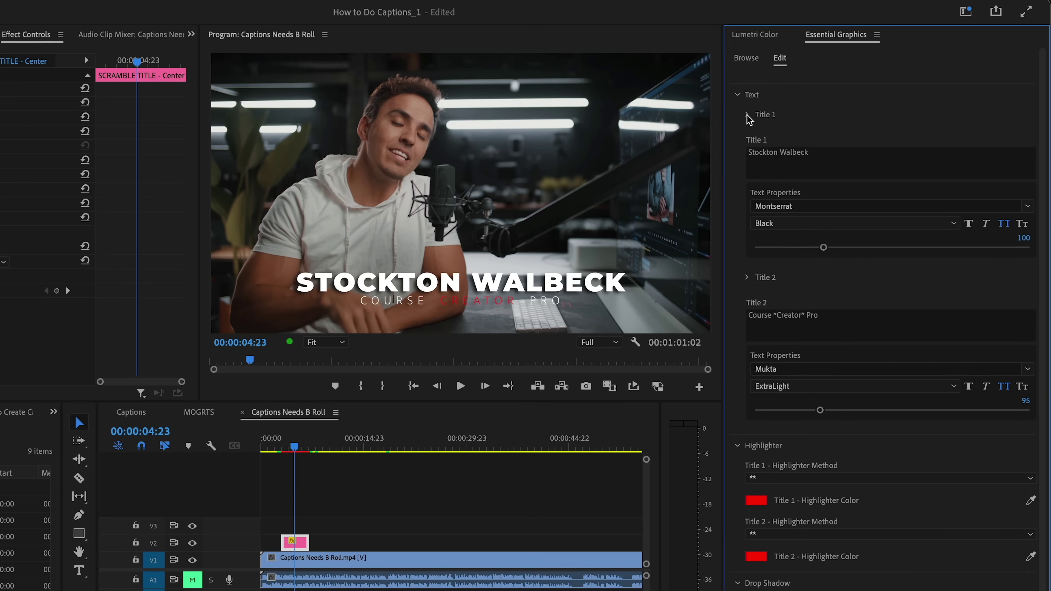
{"action": "left_click", "coordinate": [748, 116]}
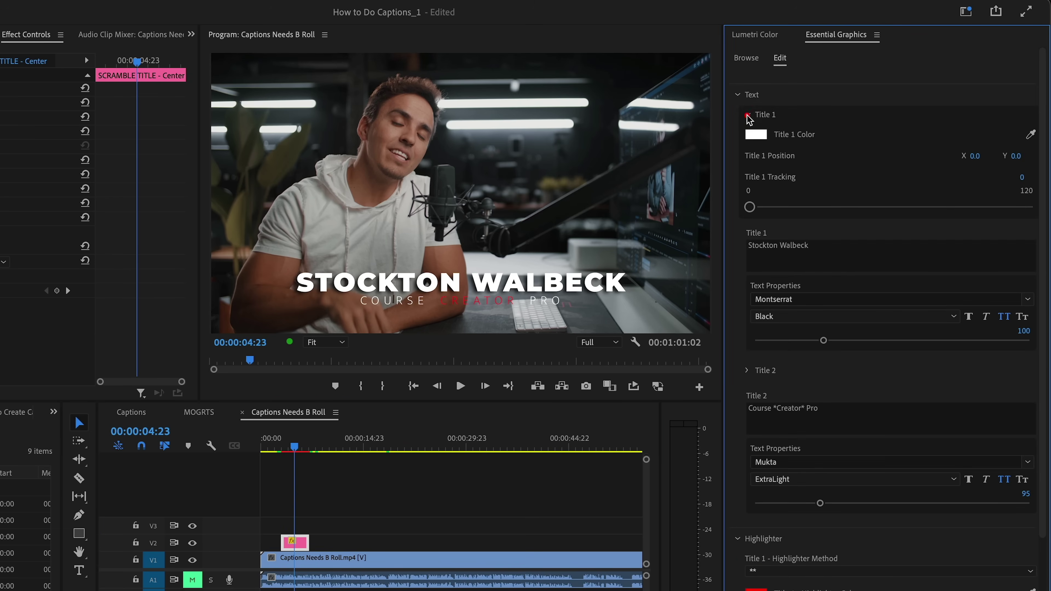
{"action": "left_click", "coordinate": [756, 136]}
{"action": "left_click", "coordinate": [364, 364]}
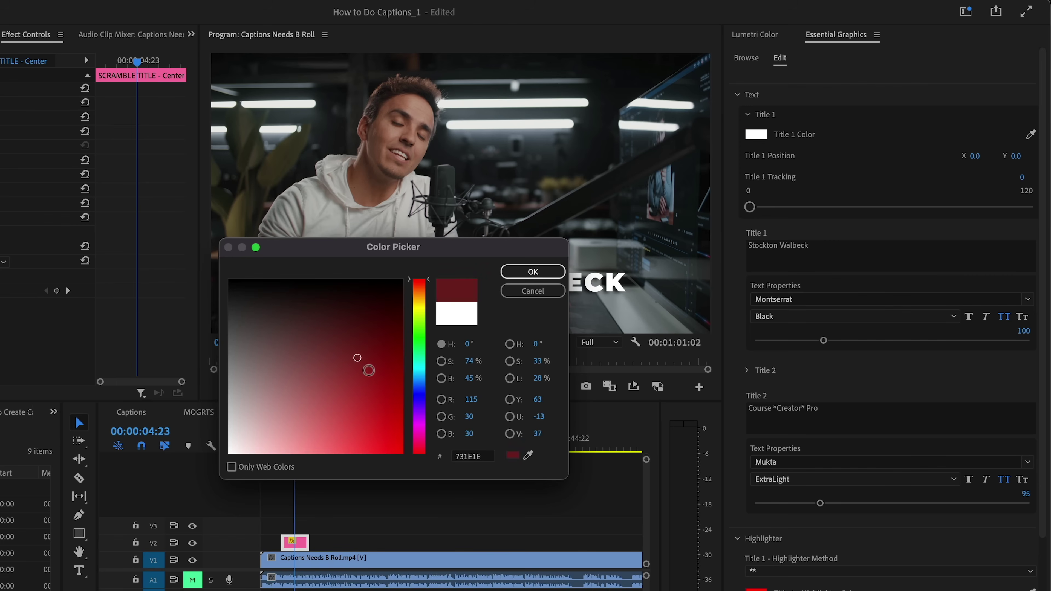
{"action": "left_click", "coordinate": [404, 273]}
{"action": "left_click", "coordinate": [543, 272]}
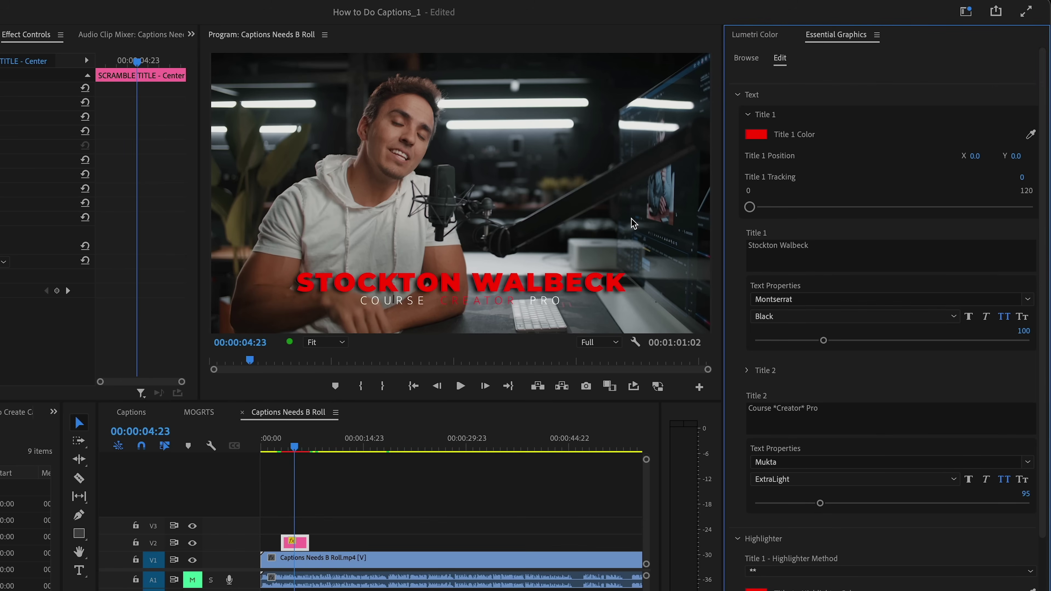
- Undo the red to keep the title white, raise its Position Y and widen its tracking
{"action": "key", "text": "ctrl+z"}
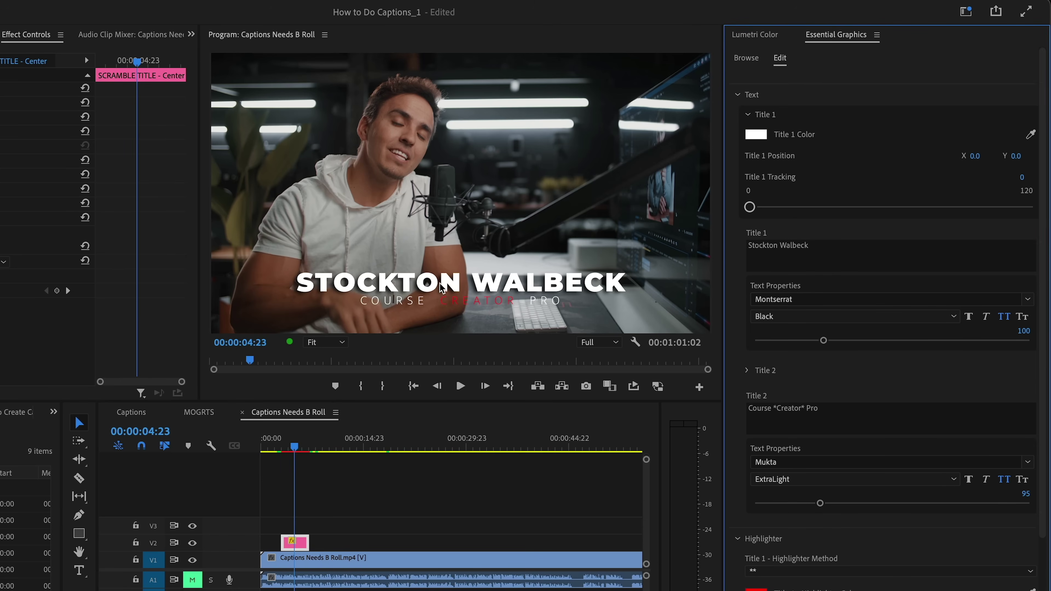
{"action": "left_click_drag", "start_coordinate": [1016, 156], "coordinate": [988, 156]}
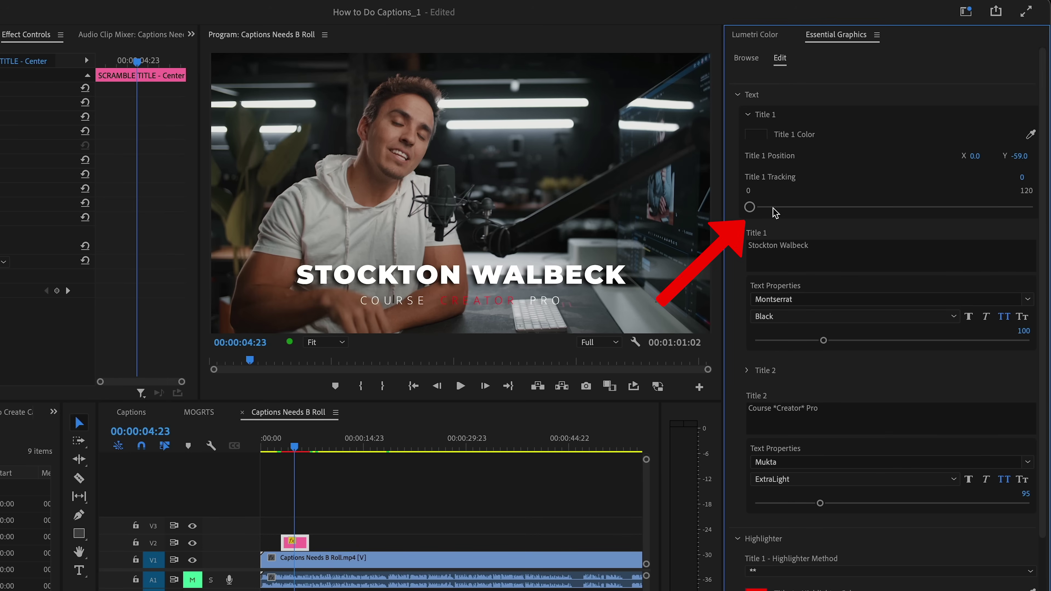
{"action": "left_click_drag", "start_coordinate": [750, 209], "coordinate": [781, 209]}
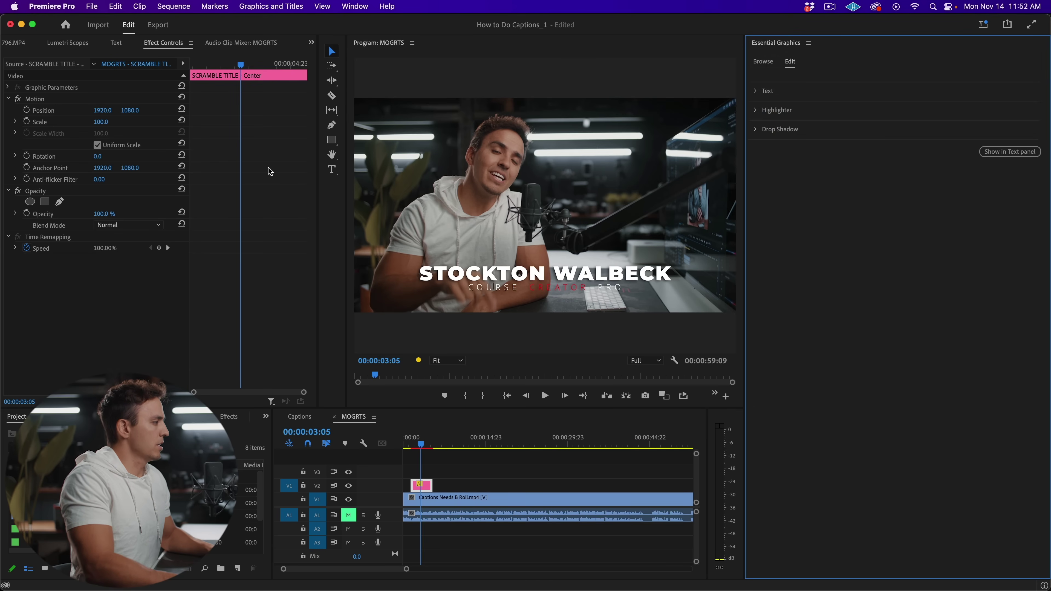
- Lower the title graphic, add Background Swipe Right on V2 beneath it, and play from the start
{"action": "left_click_drag", "start_coordinate": [130, 111], "coordinate": [176, 111]}
{"action": "left_click", "coordinate": [790, 62]}
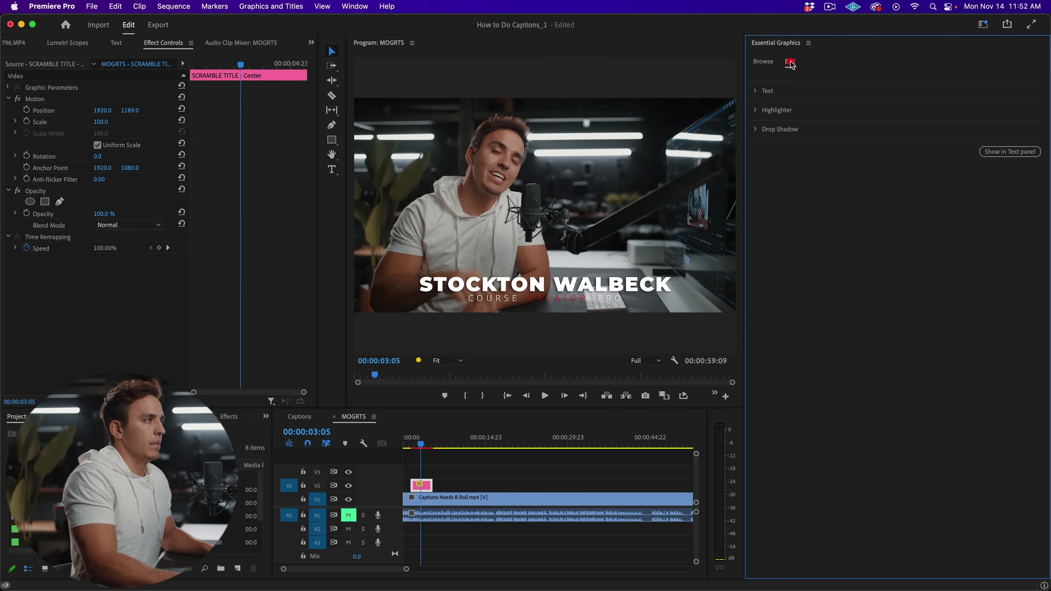
{"action": "left_click", "coordinate": [762, 62]}
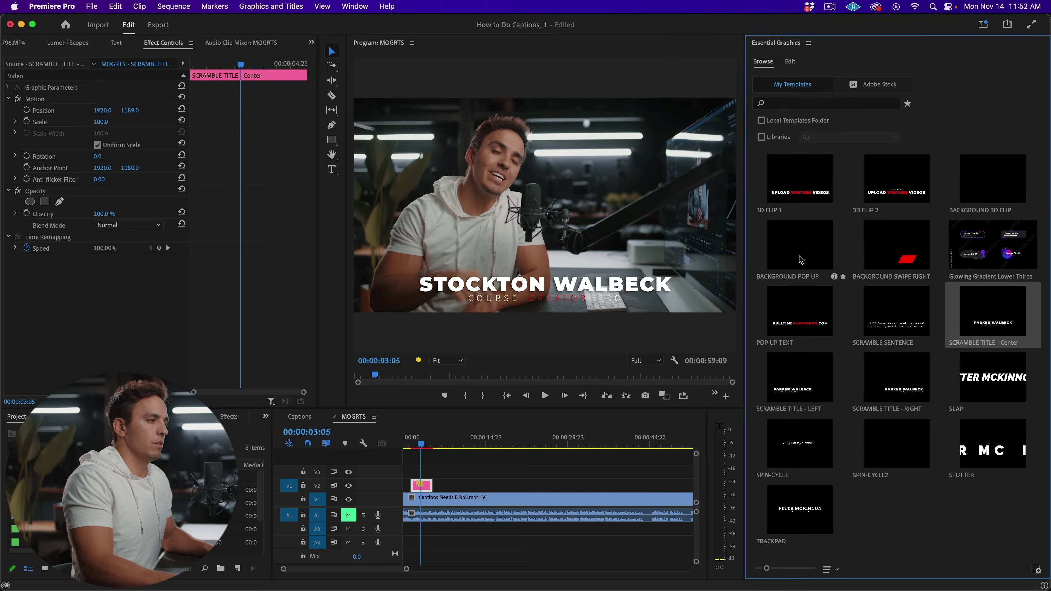
{"action": "left_click", "coordinate": [904, 253]}
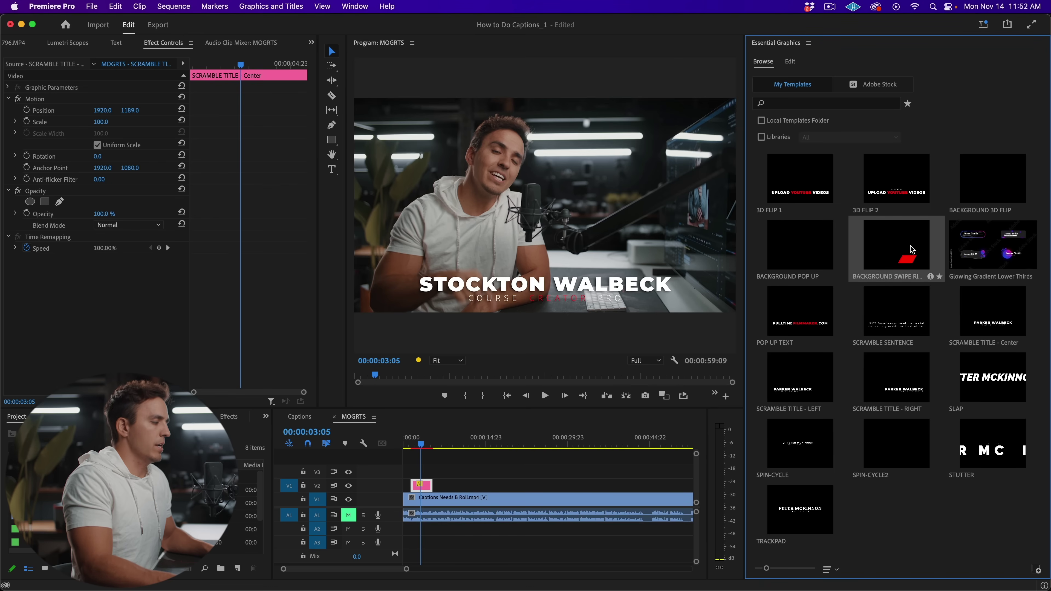
{"action": "left_click_drag", "start_coordinate": [588, 433], "coordinate": [438, 487]}
{"action": "key", "text": "Home"}
{"action": "key", "text": "space"}
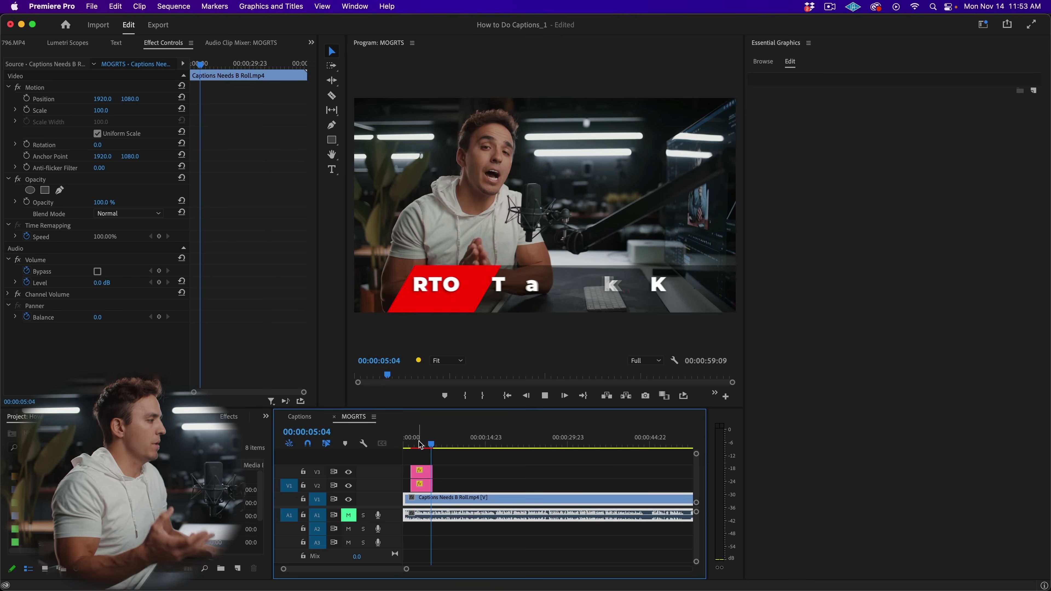
- Stop at the name title, set Program monitor resolution to 1/2, replay, and select the swipe clip
{"action": "key", "text": "space"}
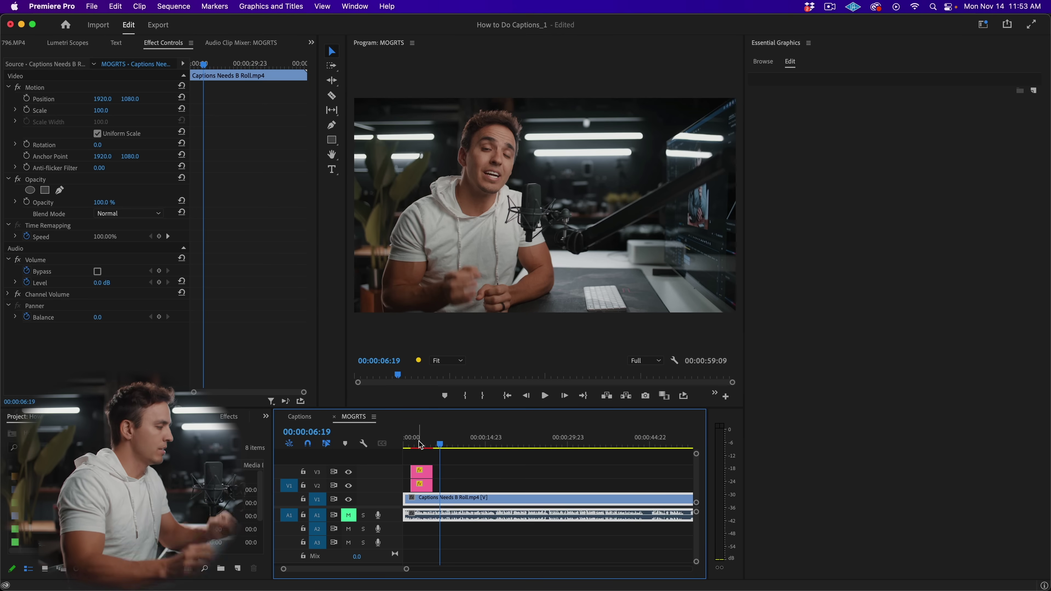
{"action": "left_click", "coordinate": [422, 445]}
{"action": "left_click", "coordinate": [632, 363]}
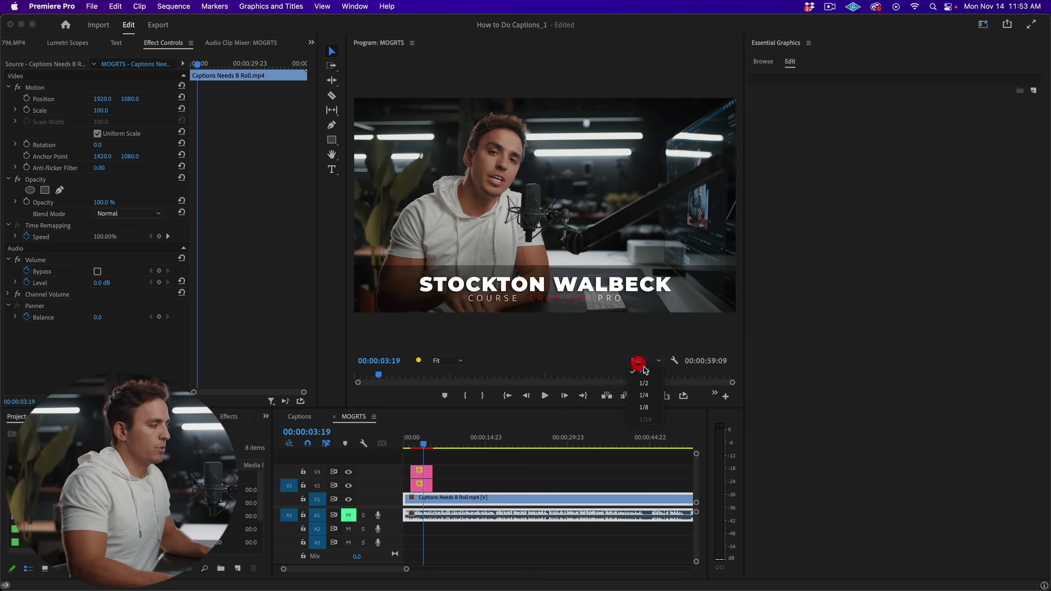
{"action": "left_click", "coordinate": [646, 385]}
{"action": "key", "text": "space"}
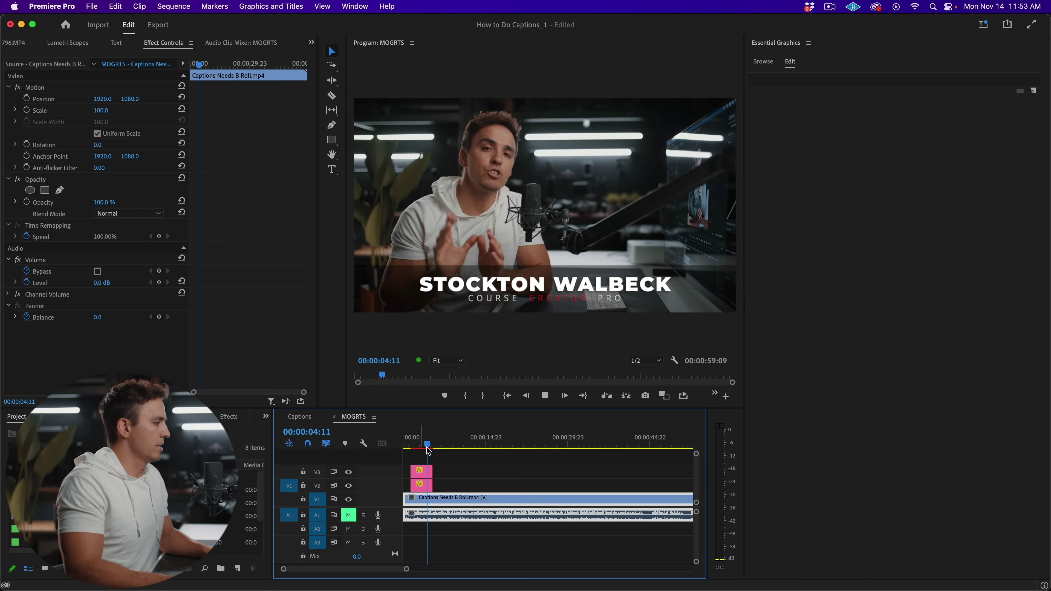
{"action": "left_click", "coordinate": [423, 445]}
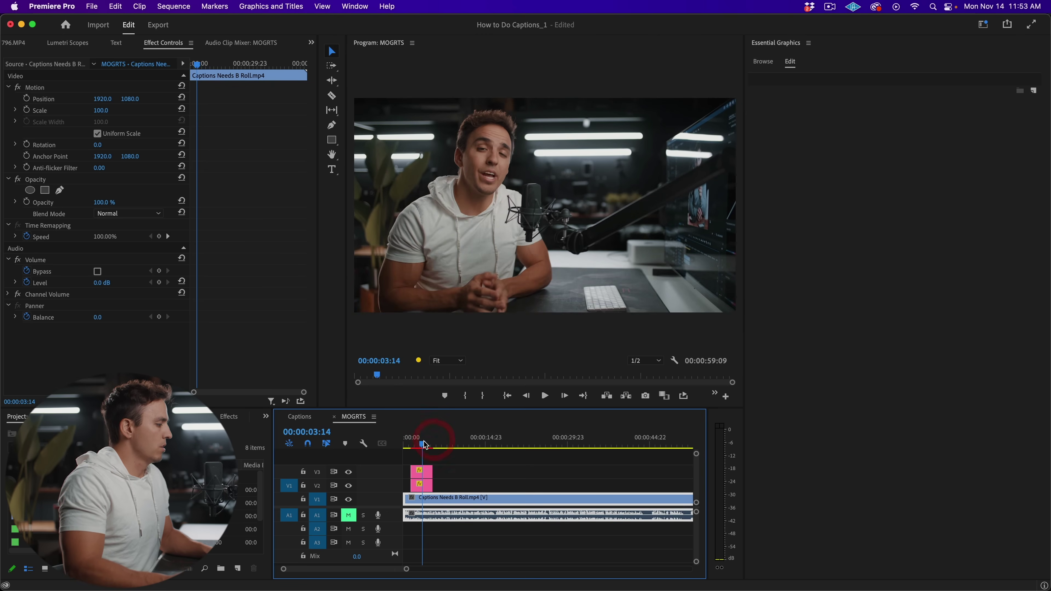
{"action": "left_click", "coordinate": [426, 489]}
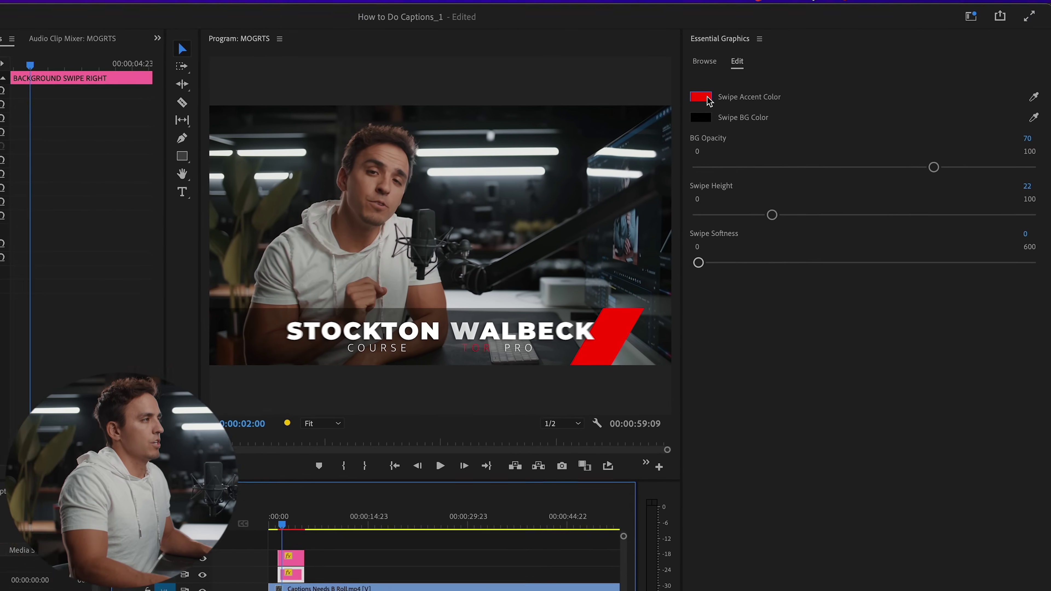
{"action": "left_click", "coordinate": [702, 97]}
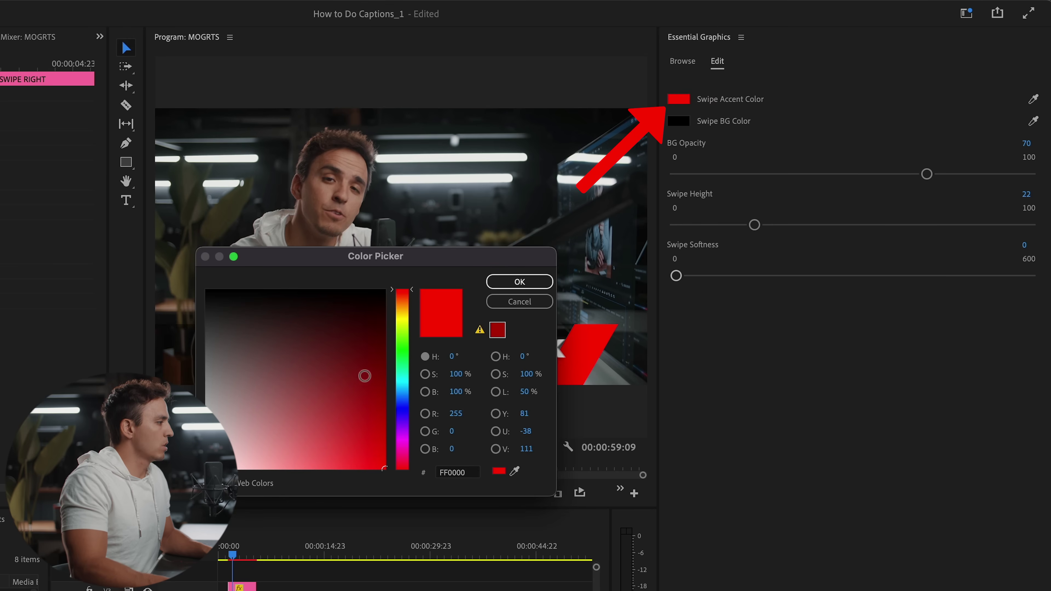
{"action": "left_click", "coordinate": [402, 320]}
{"action": "left_click", "coordinate": [535, 284]}
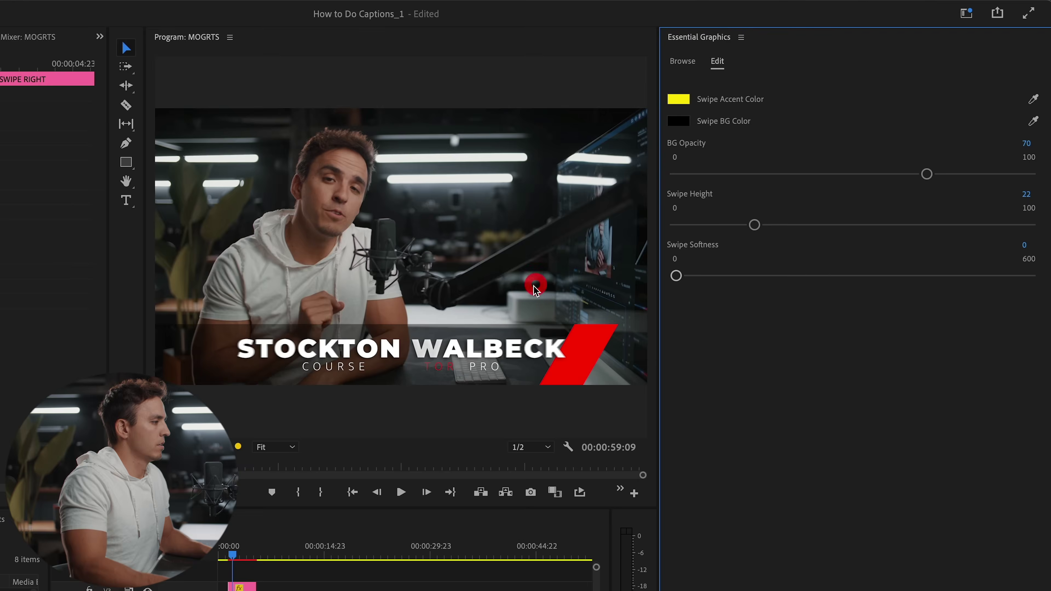
{"action": "left_click", "coordinate": [234, 556]}
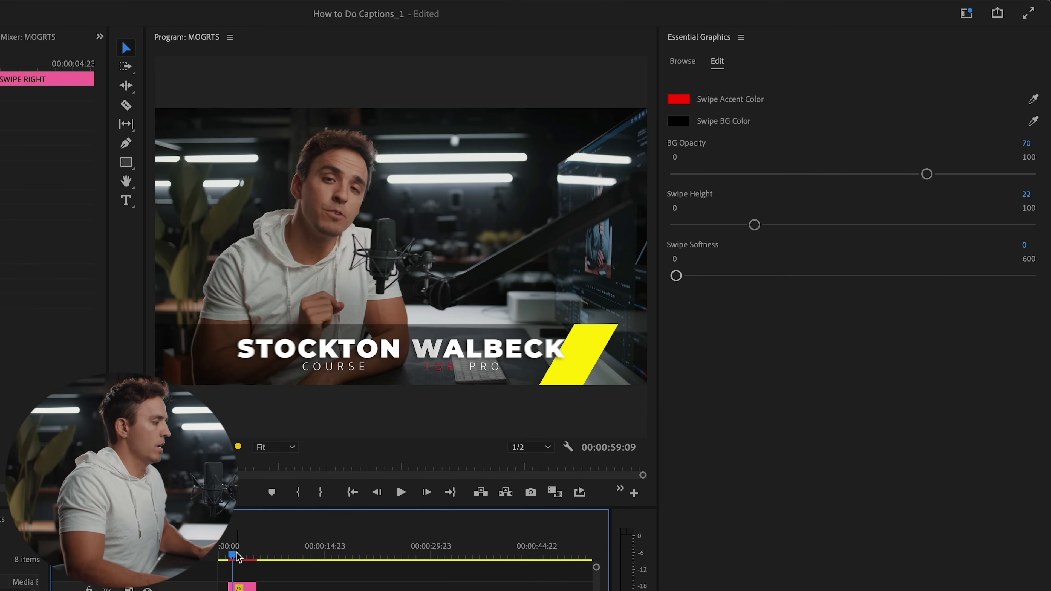
{"action": "left_click", "coordinate": [679, 124]}
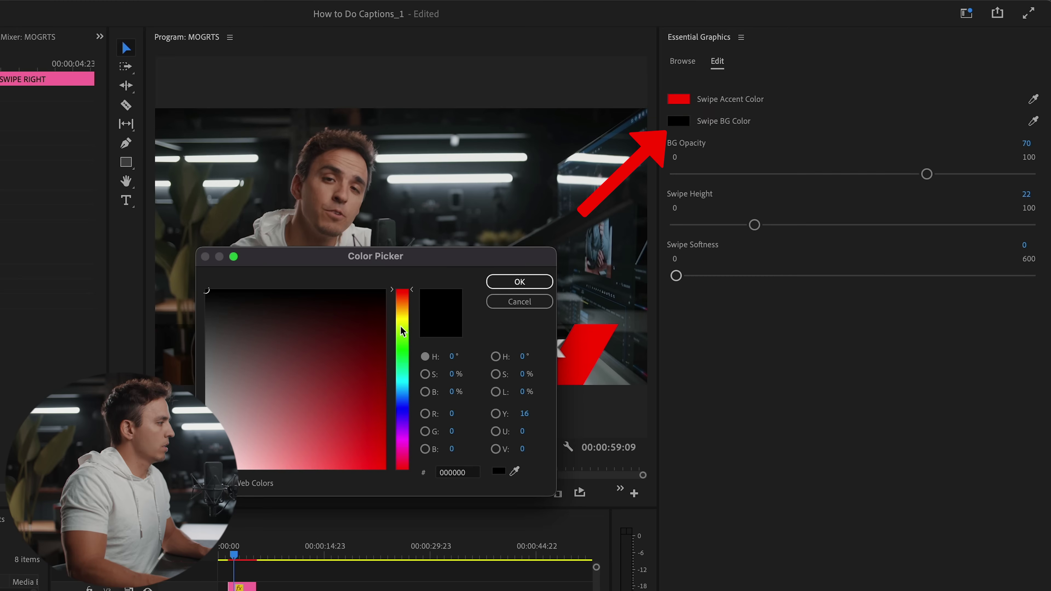
{"action": "left_click", "coordinate": [372, 334]}
{"action": "left_click", "coordinate": [520, 282]}
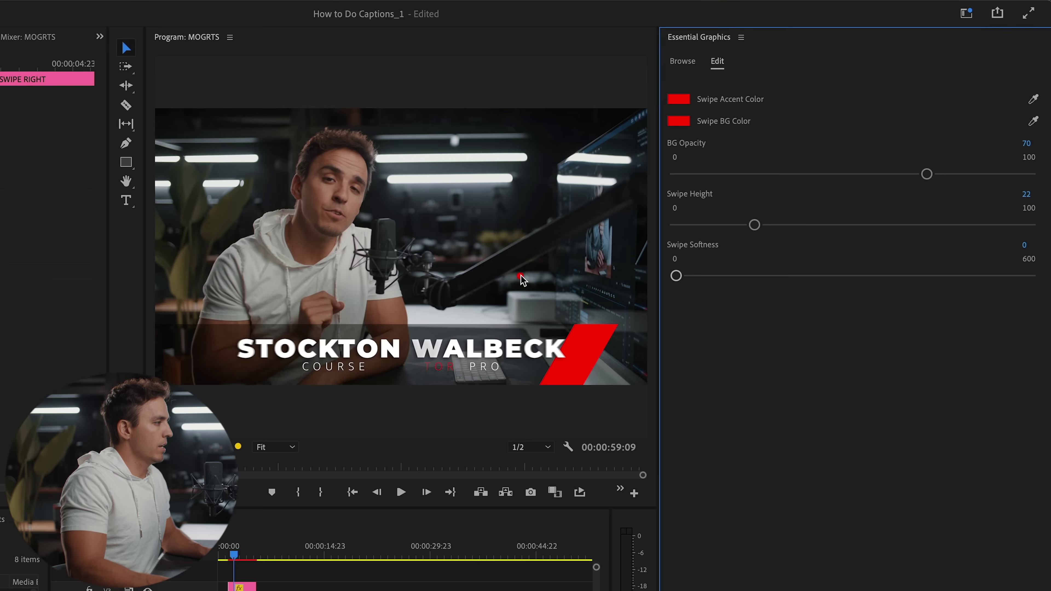
{"action": "left_click", "coordinate": [235, 556]}
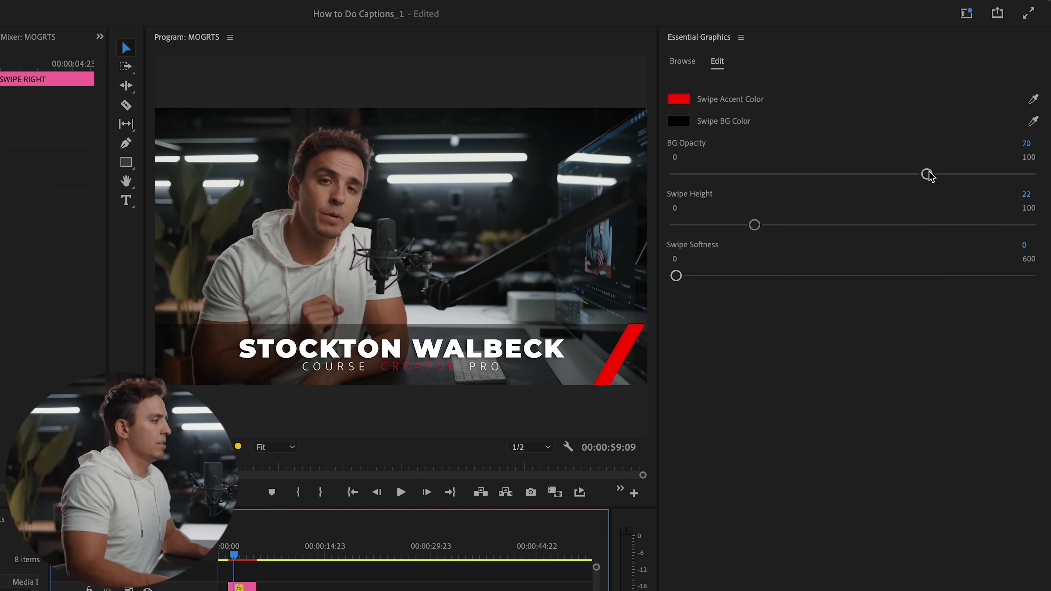
{"action": "left_click_drag", "start_coordinate": [926, 174], "coordinate": [728, 183]}
- Test a fully opaque swipe background, then reset BG Opacity to 70
{"action": "key", "text": "space"}
{"action": "left_click", "coordinate": [1029, 174]}
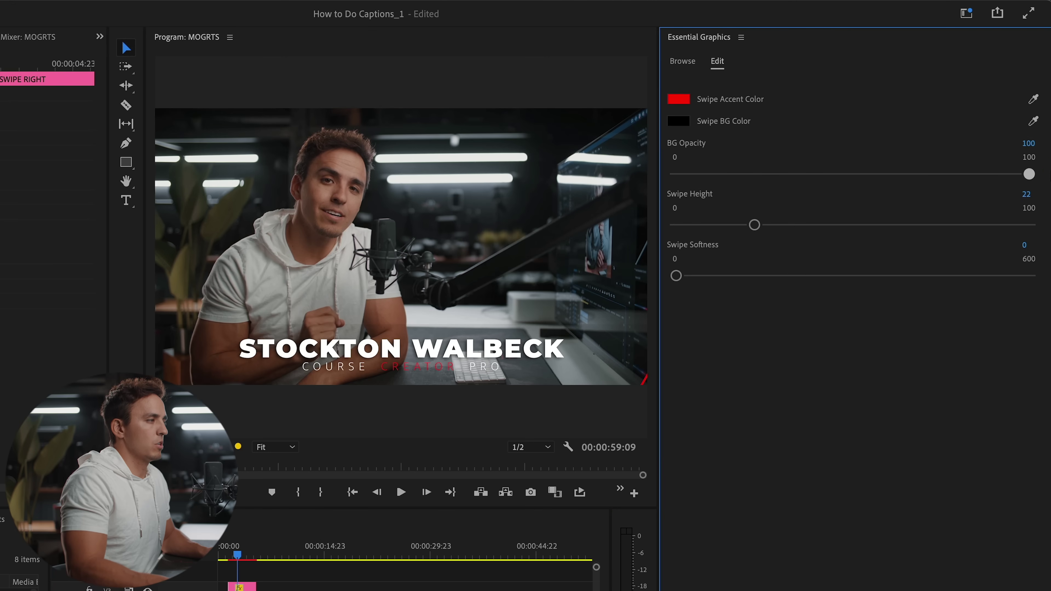
{"action": "left_click", "coordinate": [1029, 143]}
{"action": "type", "text": "70"}
{"action": "key", "text": "Return"}
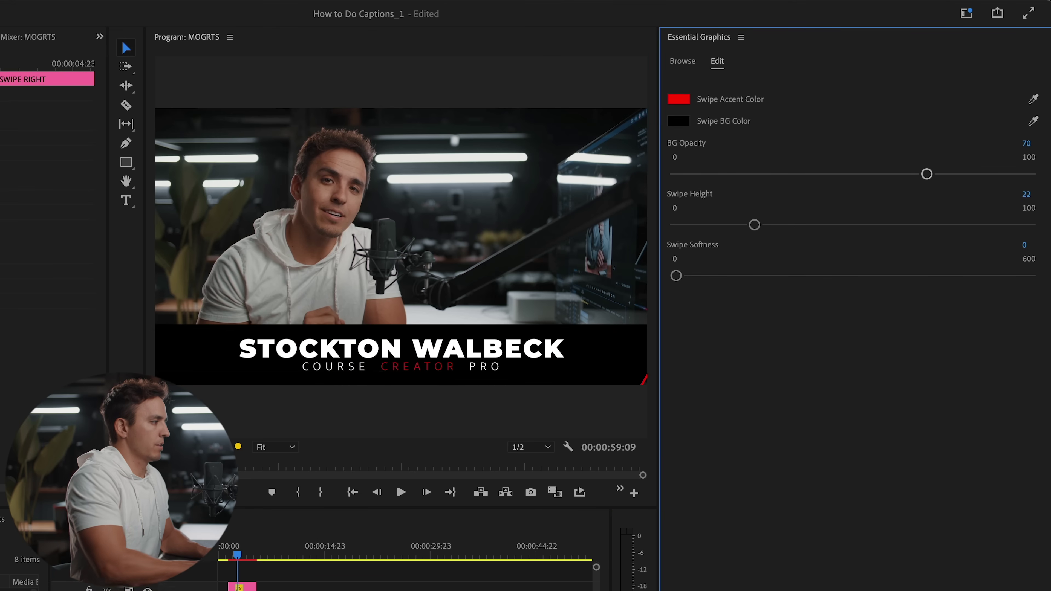
{"action": "key", "text": "space"}
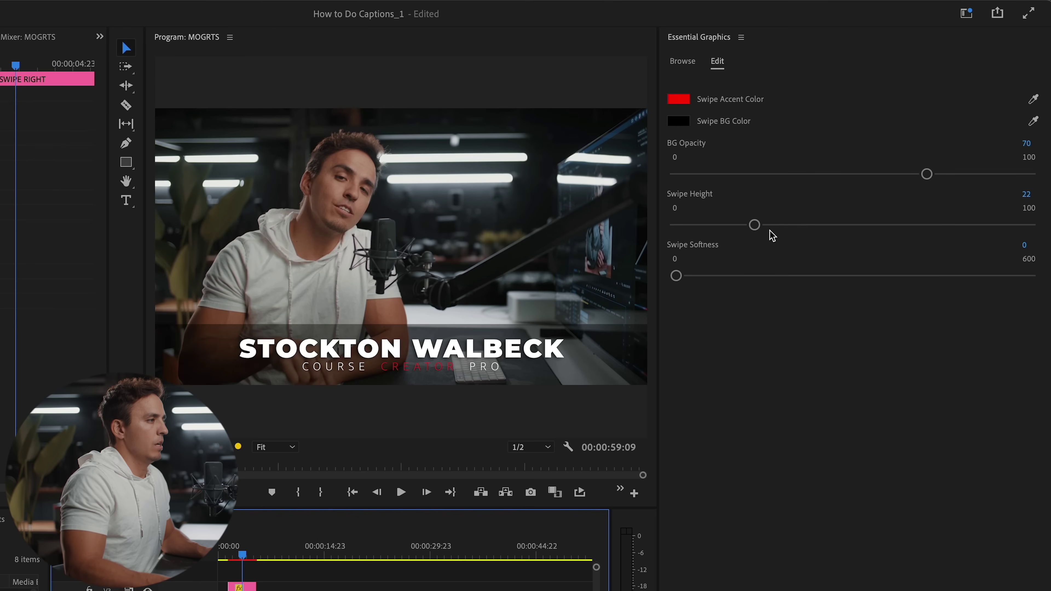
- Set the swipe's Swipe Height to 26 and Swipe Softness to 113
{"action": "left_click_drag", "start_coordinate": [820, 225], "coordinate": [825, 226]}
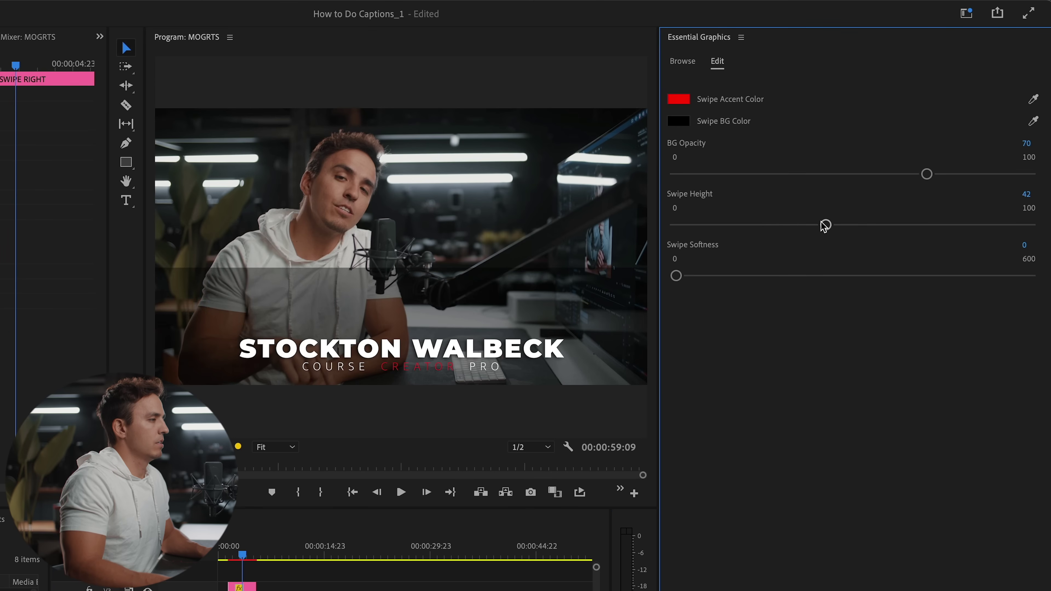
{"action": "left_click", "coordinate": [715, 225]}
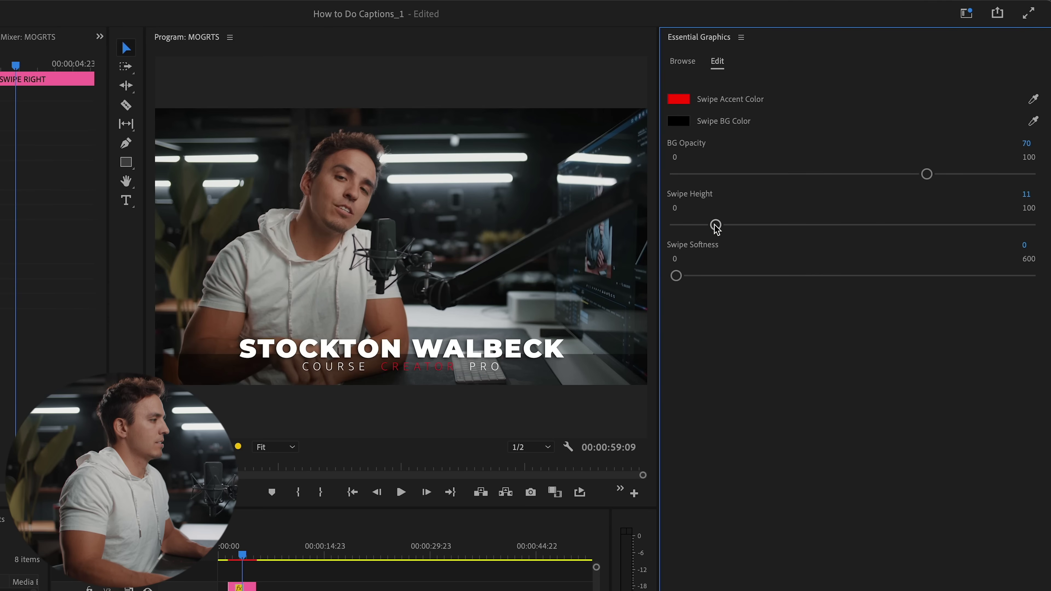
{"action": "left_click_drag", "start_coordinate": [715, 225], "coordinate": [755, 225]}
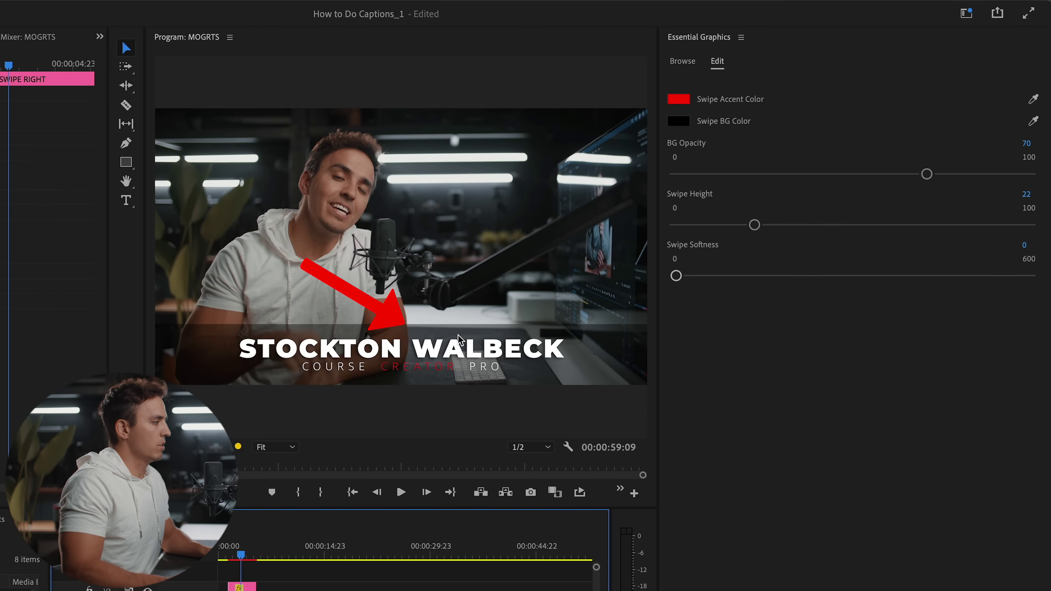
{"action": "left_click", "coordinate": [708, 276]}
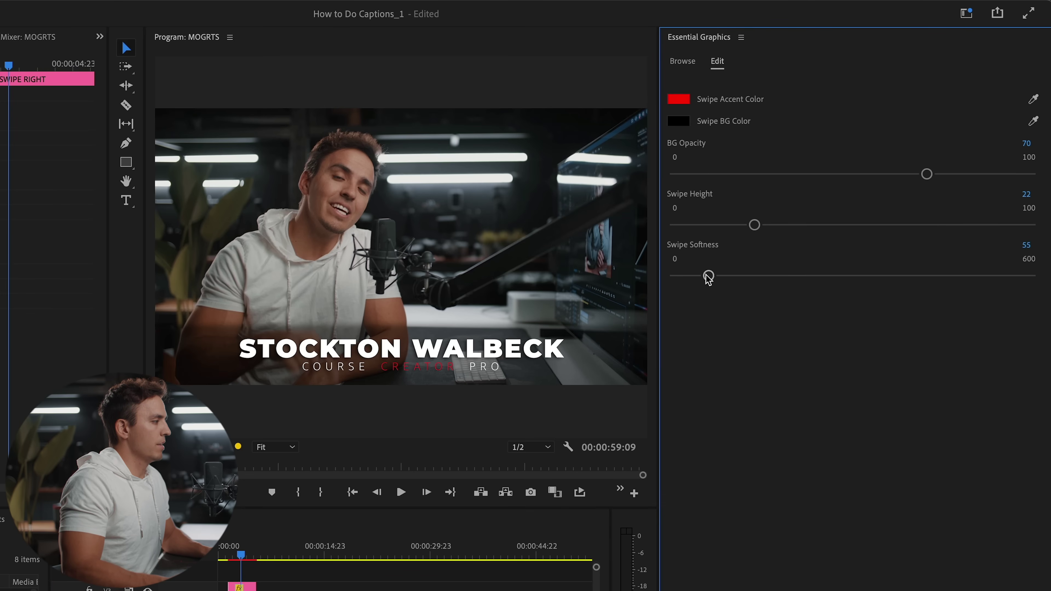
{"action": "left_click", "coordinate": [786, 276]}
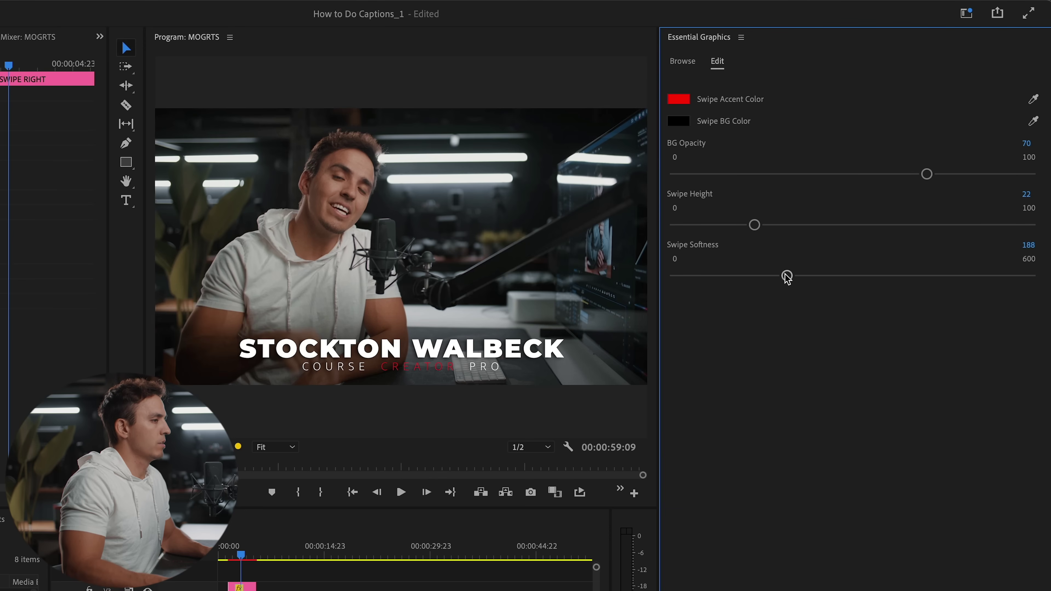
{"action": "left_click_drag", "start_coordinate": [786, 276], "coordinate": [742, 275]}
{"action": "left_click", "coordinate": [766, 226]}
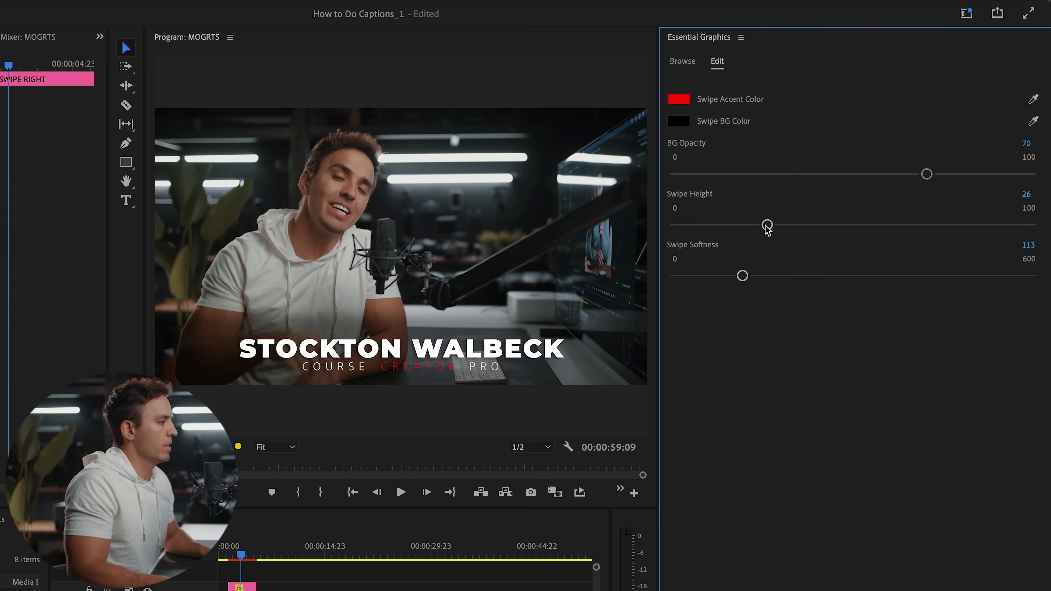
{"action": "left_click", "coordinate": [223, 557]}
- Place the Glowing Gradient Lower Thirds template after the title and select the clip
{"action": "key", "text": "space"}
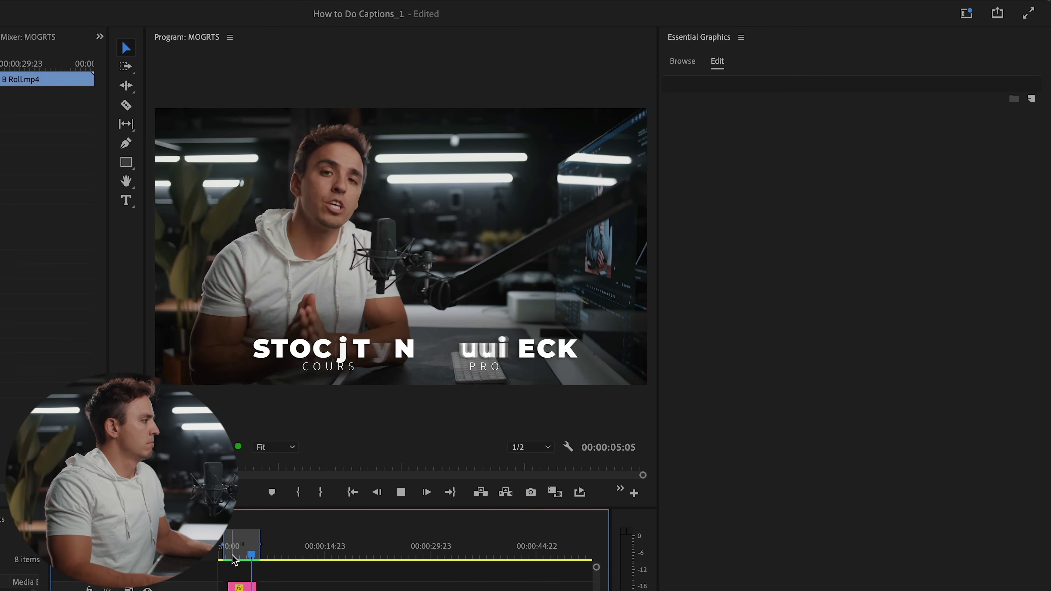
{"action": "key", "text": "space"}
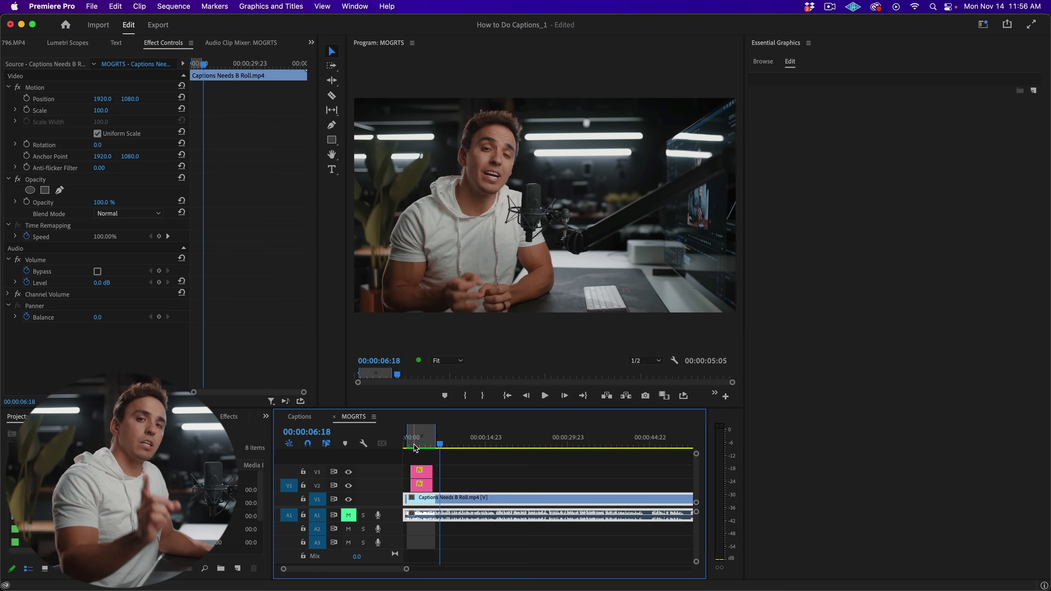
{"action": "left_click", "coordinate": [772, 63]}
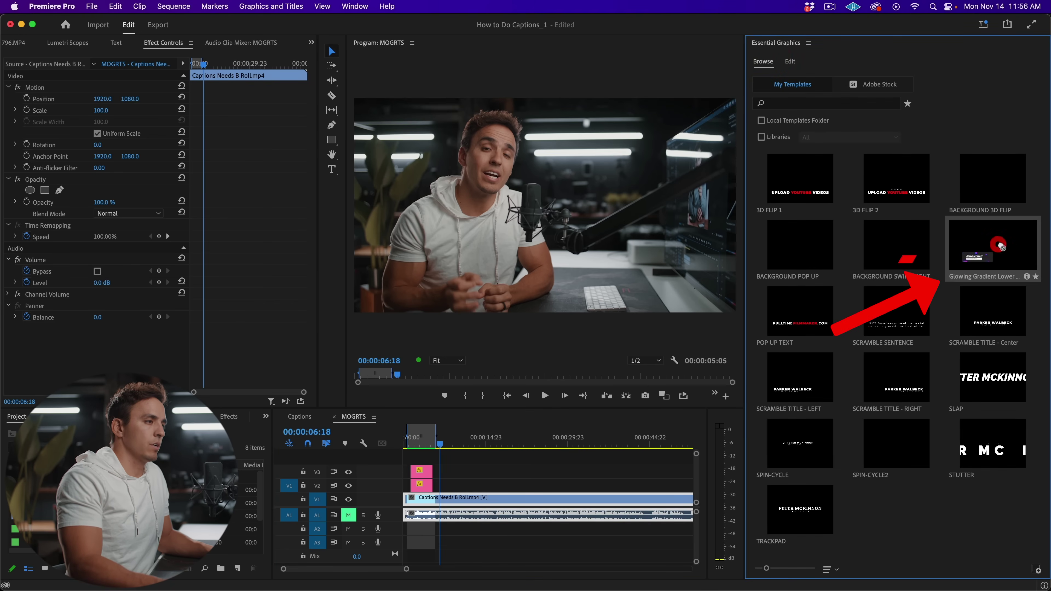
{"action": "left_click_drag", "start_coordinate": [995, 250], "coordinate": [440, 490]}
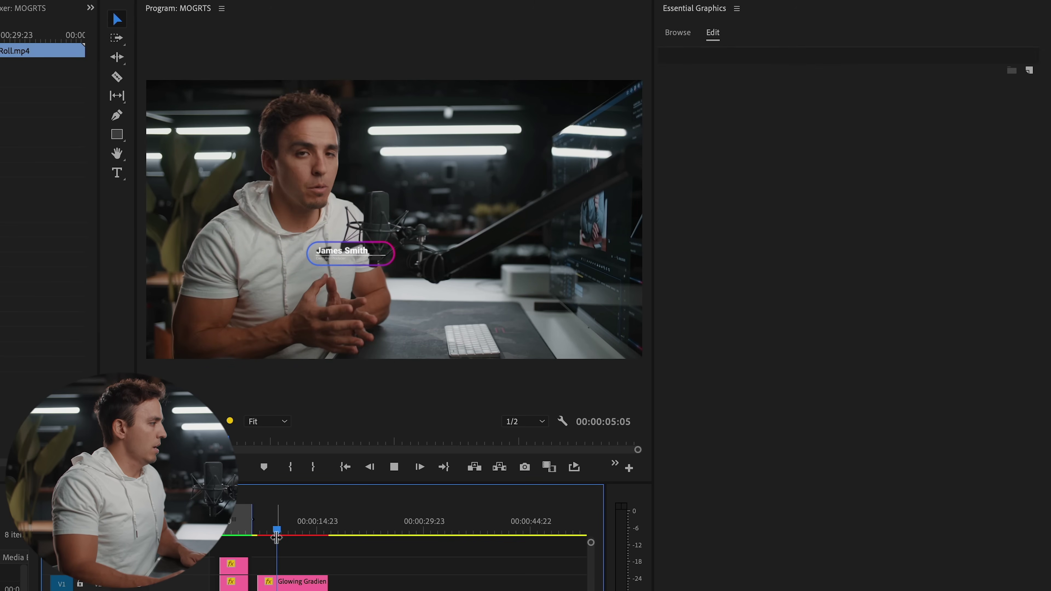
{"action": "key", "text": "space"}
{"action": "left_click", "coordinate": [294, 584]}
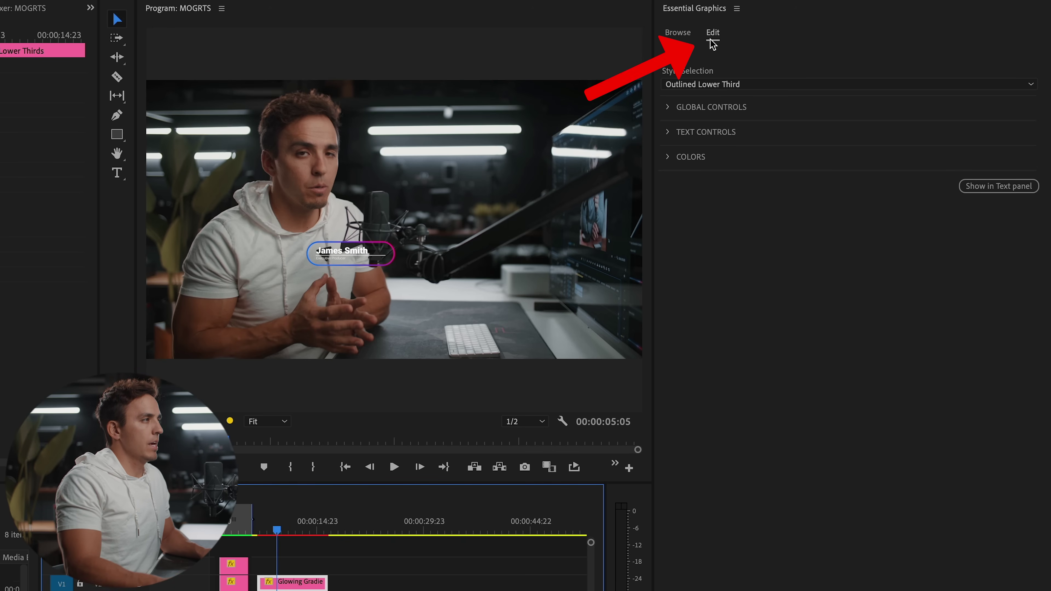
- Try the Boxed and Stylized lower-third styles, then settle on Sphere Lower Third
{"action": "left_click", "coordinate": [707, 85]}
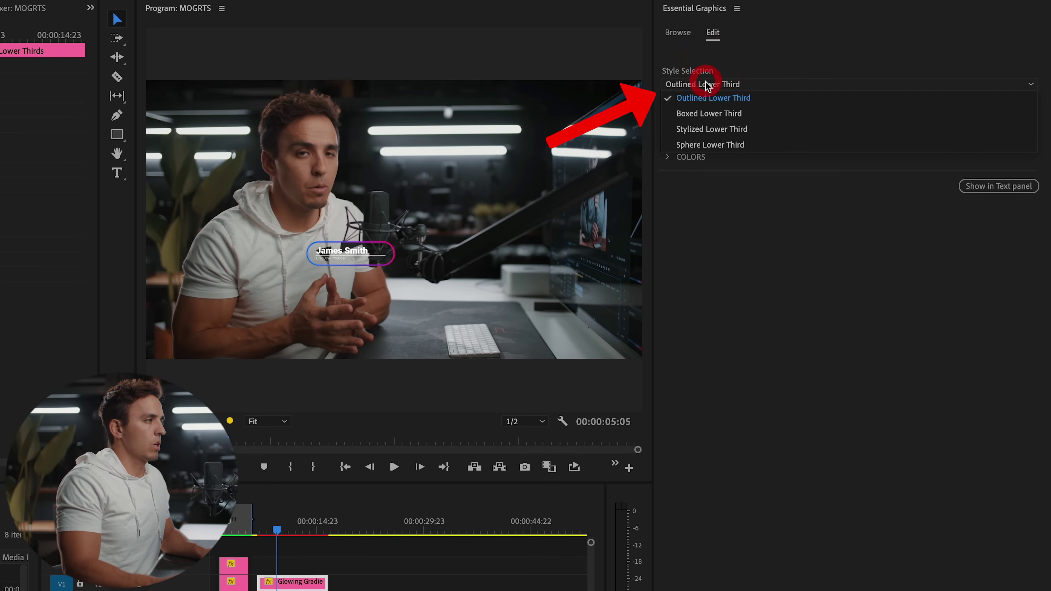
{"action": "left_click", "coordinate": [705, 114]}
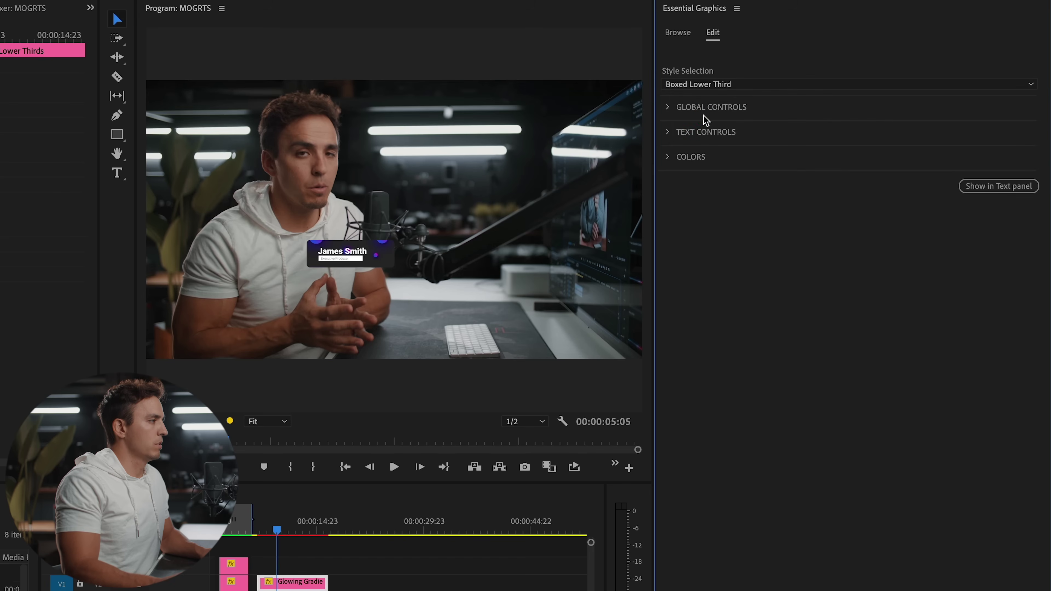
{"action": "left_click", "coordinate": [706, 85]}
{"action": "left_click", "coordinate": [706, 129]}
{"action": "left_click", "coordinate": [699, 145]}
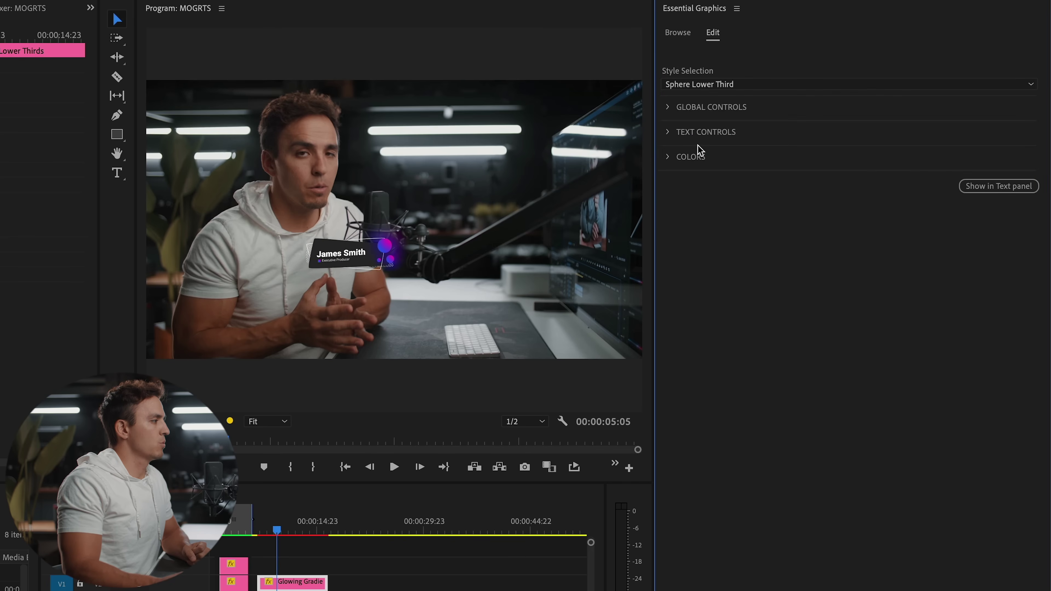
- Set the lower third's Global Size to 200 and shift it right to X 772.4
{"action": "left_click", "coordinate": [668, 107]}
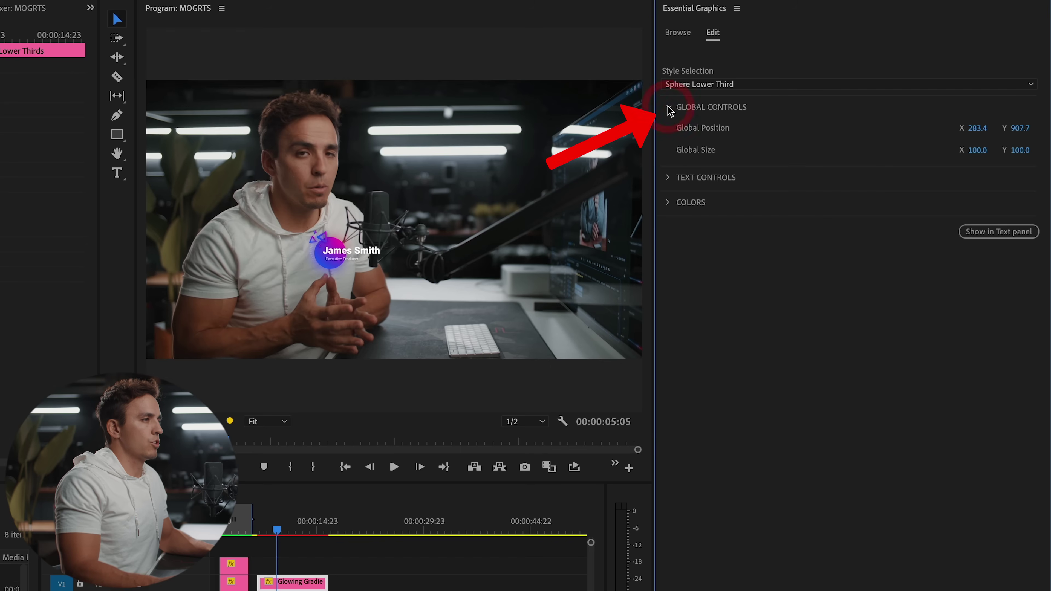
{"action": "left_click", "coordinate": [976, 151]}
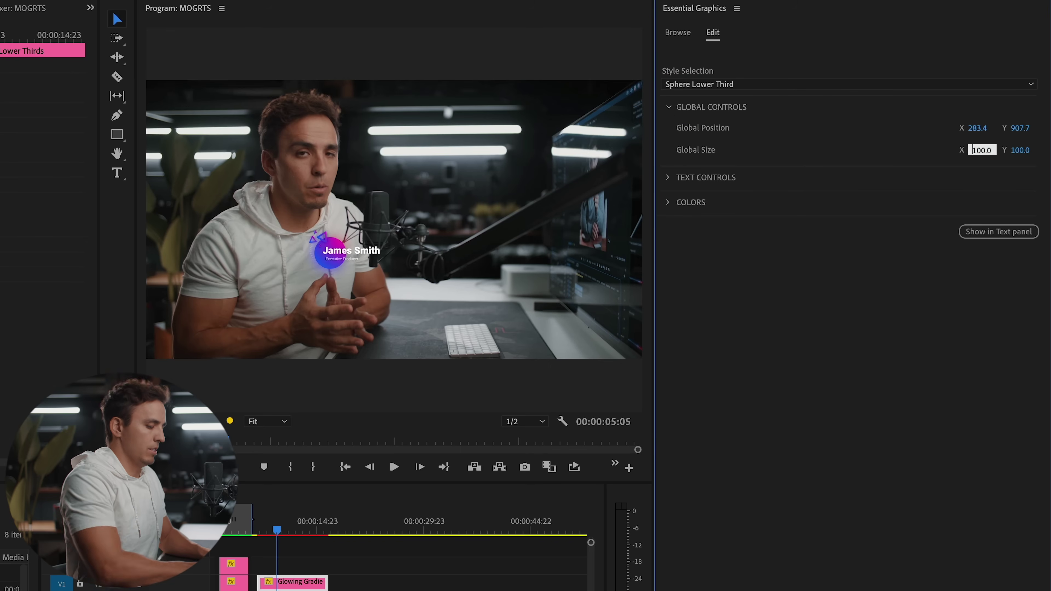
{"action": "key", "text": "BackSpace"}
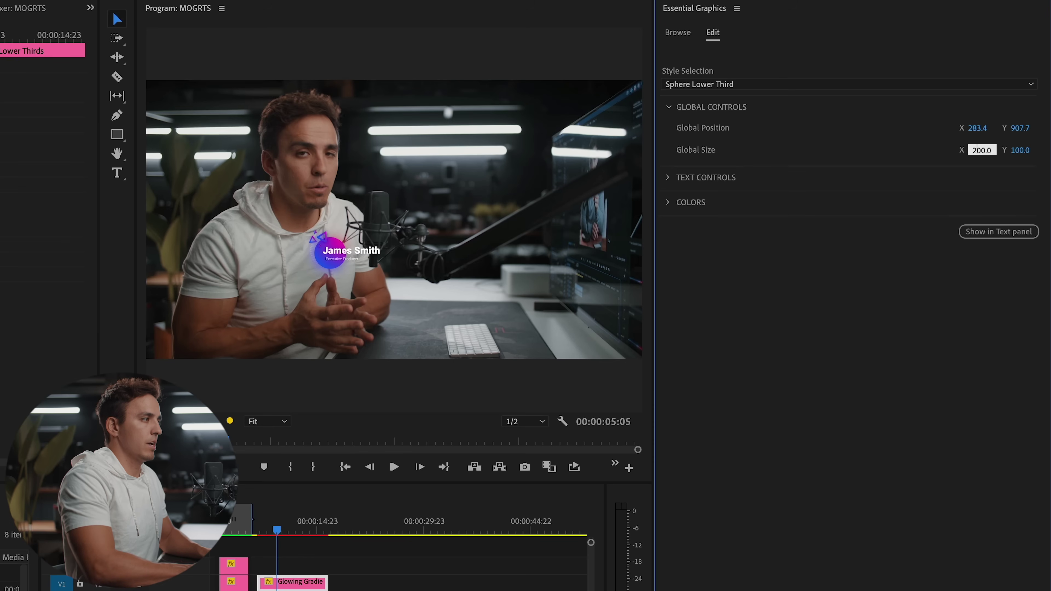
{"action": "type", "text": "2"}
{"action": "key", "text": "Return"}
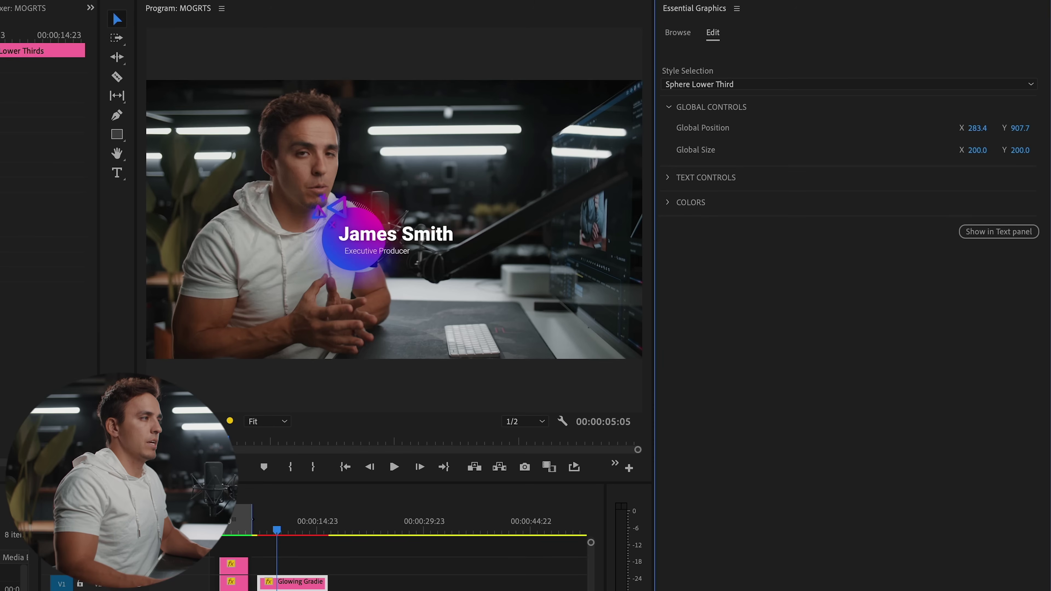
{"action": "left_click_drag", "start_coordinate": [977, 133], "coordinate": [1043, 133]}
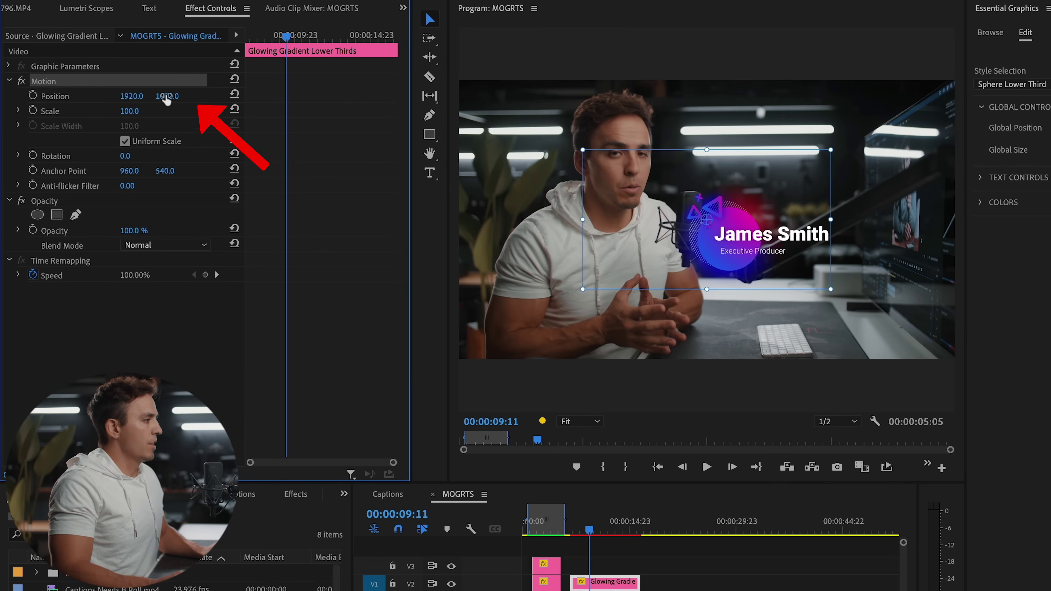
{"action": "left_click_drag", "start_coordinate": [171, 96], "coordinate": [369, 96]}
{"action": "left_click_drag", "start_coordinate": [130, 98], "coordinate": [329, 99]}
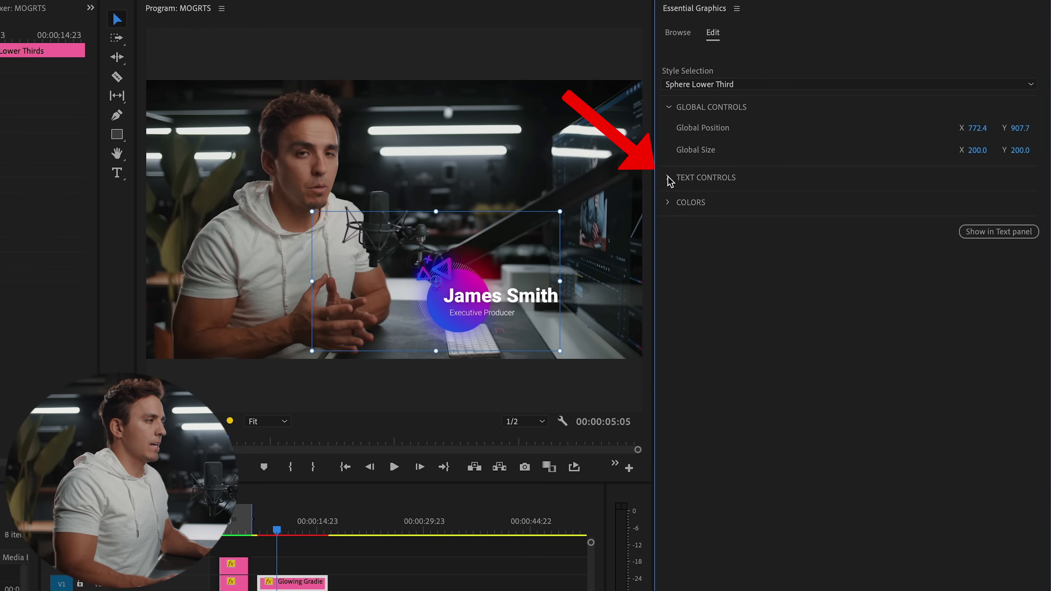
- Replace the lower third's Main Text with the new name and Subtext with 'Fulltime Film'
{"action": "left_click", "coordinate": [668, 178]}
{"action": "left_click", "coordinate": [679, 198]}
{"action": "left_click", "coordinate": [738, 235]}
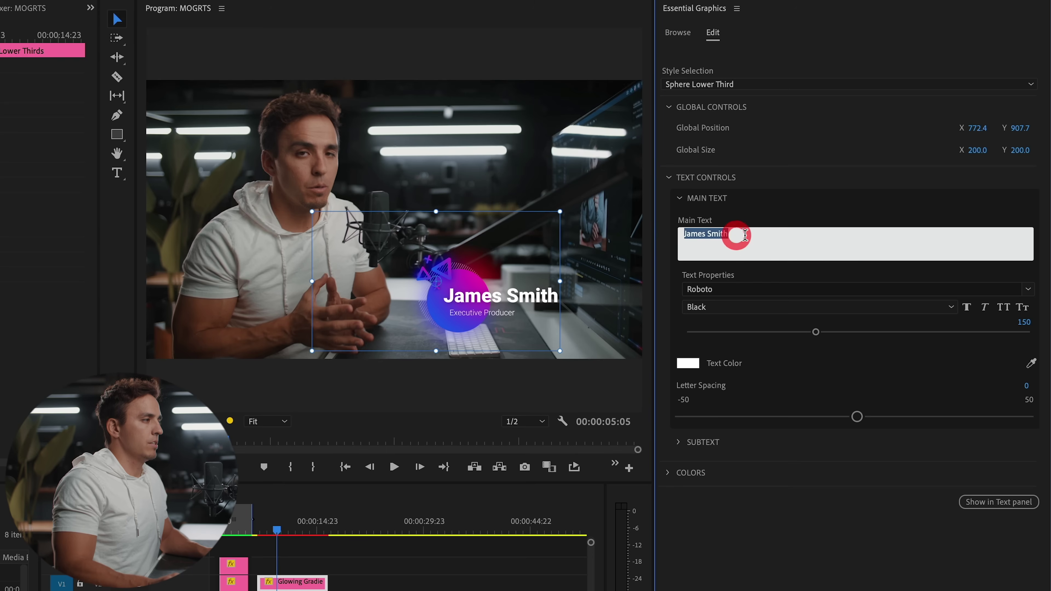
{"action": "type", "text": "Parker"}
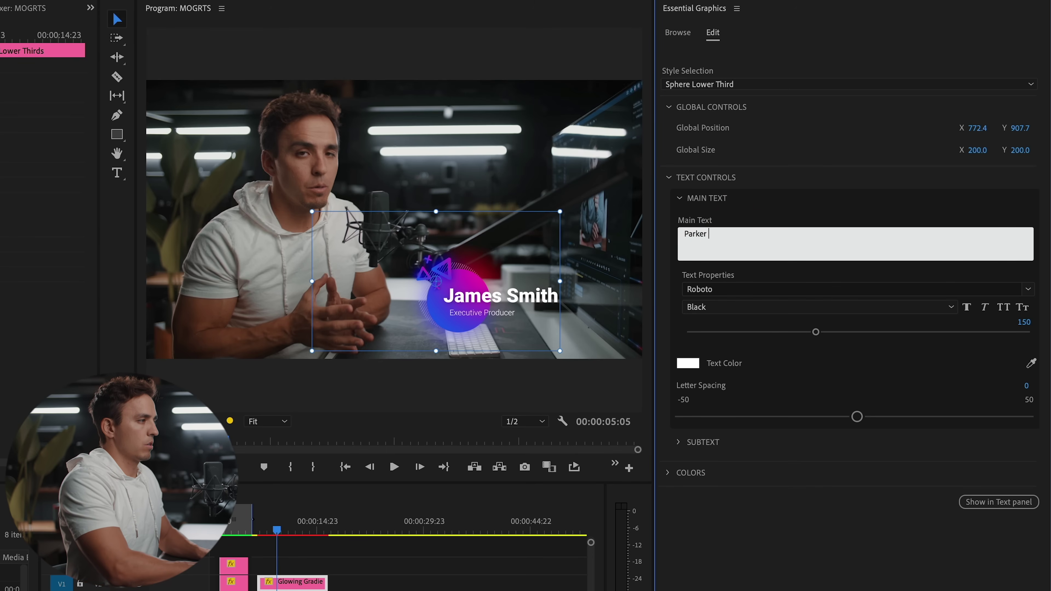
{"action": "type", "text": " Walbeck"}
{"action": "left_click", "coordinate": [678, 442]}
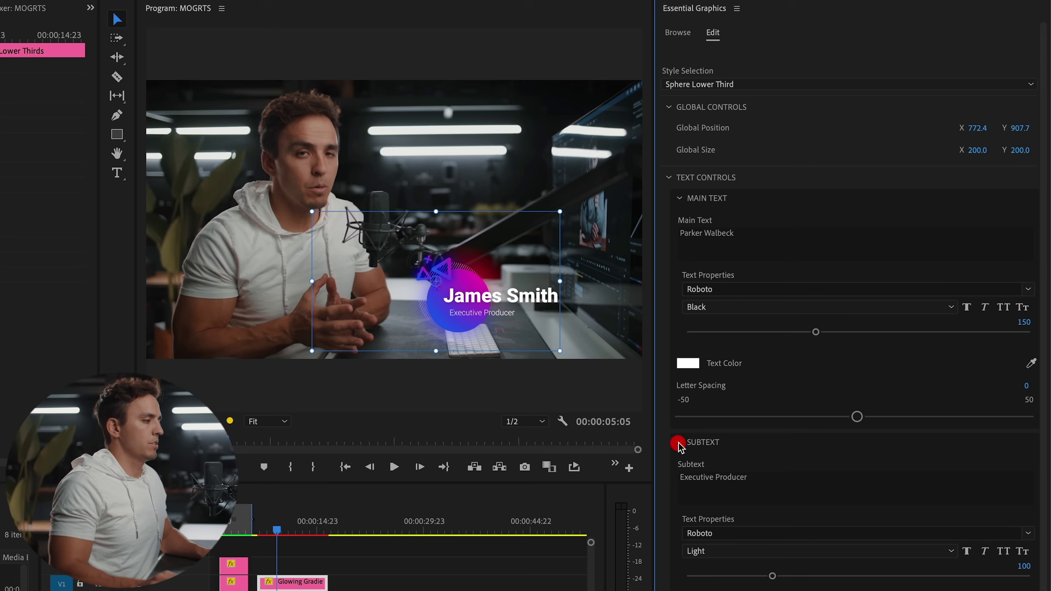
{"action": "left_click", "coordinate": [769, 488]}
{"action": "type", "text": "Fulltime Filmmaker"}
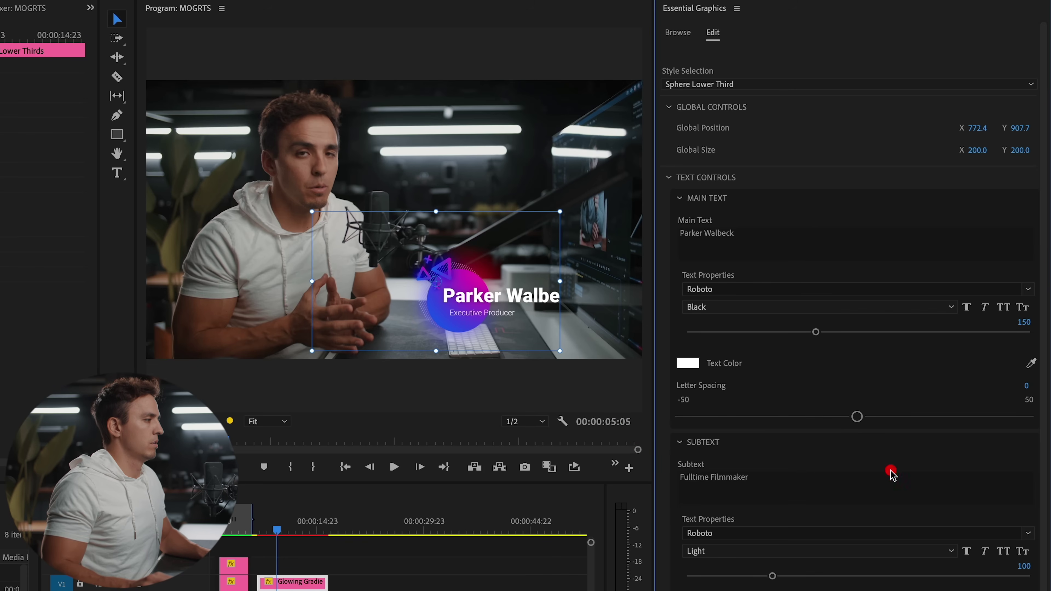
- Nudge the lower third left to X 528.4 and give the subtext size 115, letter spacing 14
{"action": "scroll", "coordinate": [890, 469], "scroll_direction": "down", "scroll_amount": 2}
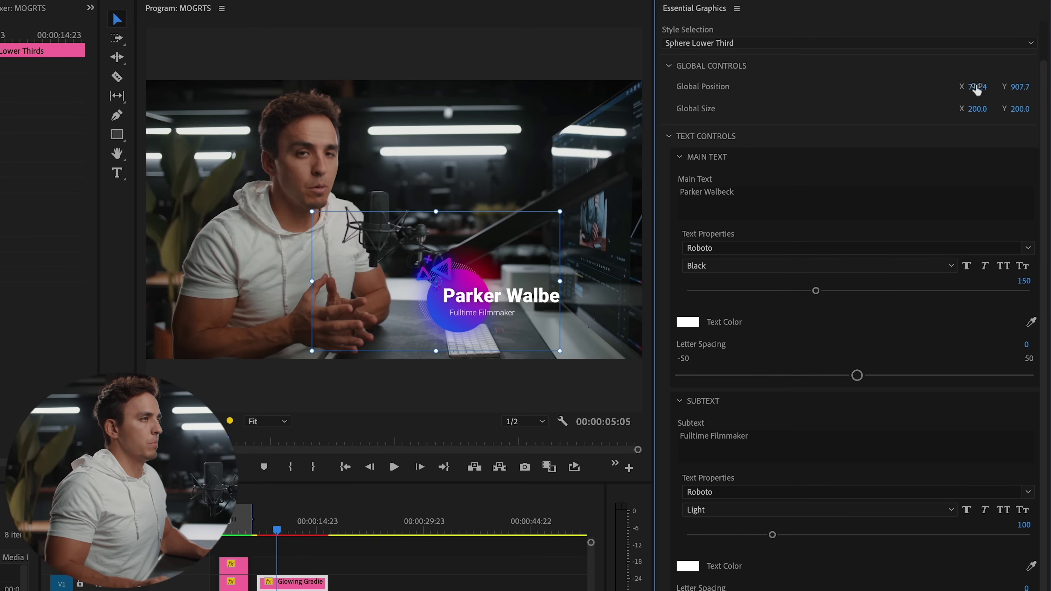
{"action": "mouse_move", "coordinate": [977, 86]}
{"action": "left_mouse_down"}
{"action": "mouse_move", "coordinate": [956, 87]}
{"action": "mouse_move", "coordinate": [967, 86]}
{"action": "left_mouse_up"}
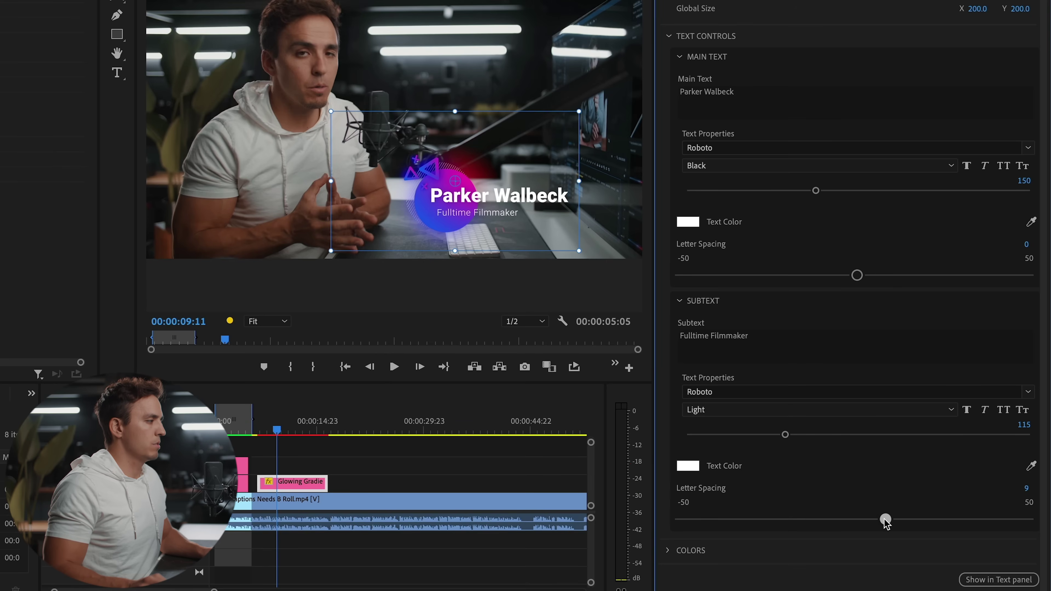
{"action": "left_click", "coordinate": [904, 519]}
{"action": "scroll", "coordinate": [781, 572], "scroll_direction": "up", "scroll_amount": 2}
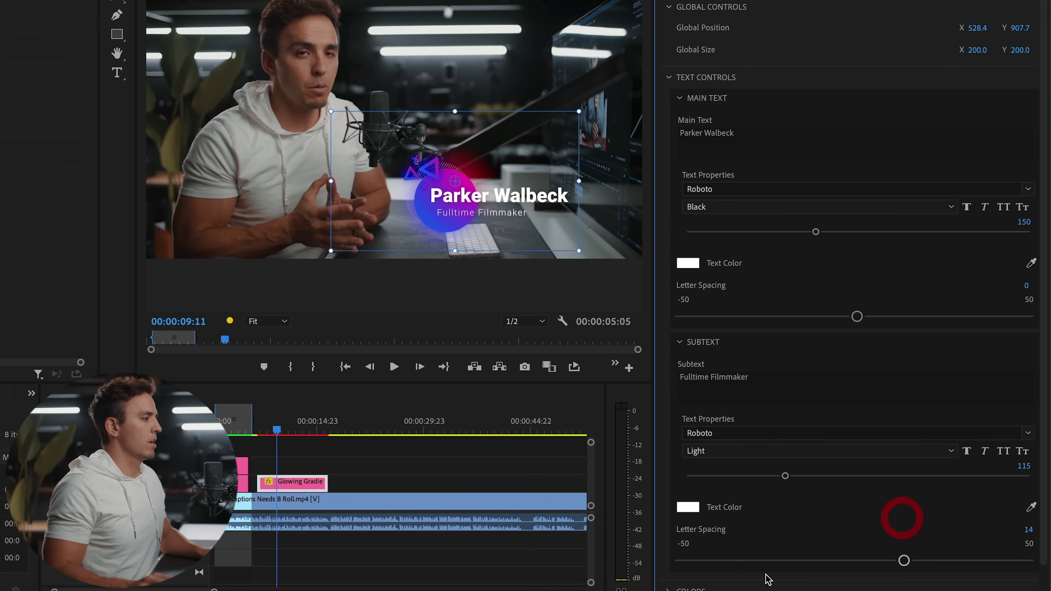
{"action": "scroll", "coordinate": [737, 439], "scroll_direction": "down", "scroll_amount": 2}
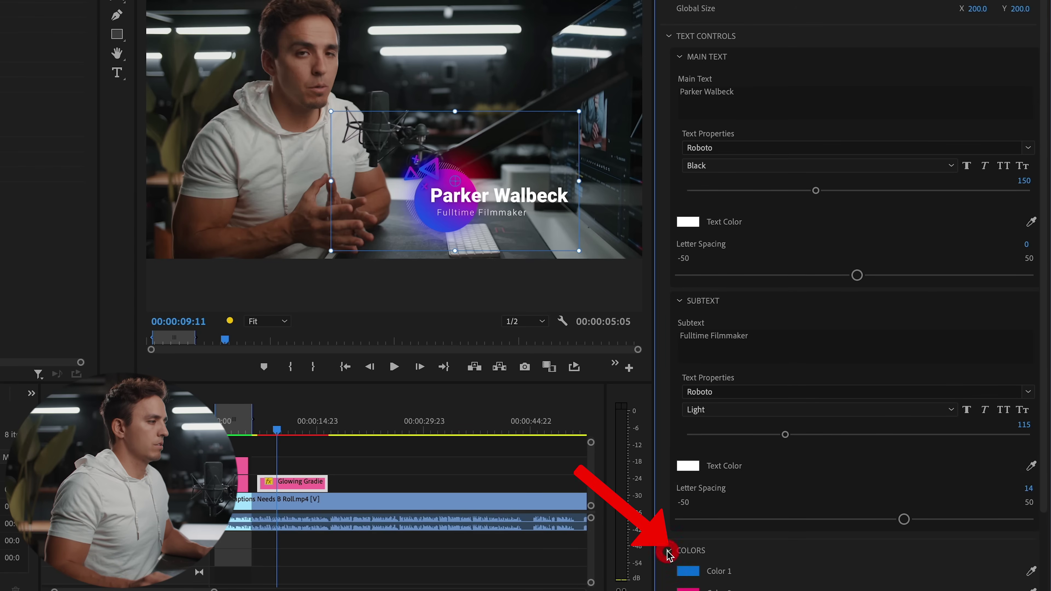
{"action": "scroll", "coordinate": [701, 459], "scroll_direction": "down", "scroll_amount": 5}
- Set the lower third's Color 1 to red (FF0000), keep Color 2 pink, and preview playback
{"action": "left_click", "coordinate": [688, 460]}
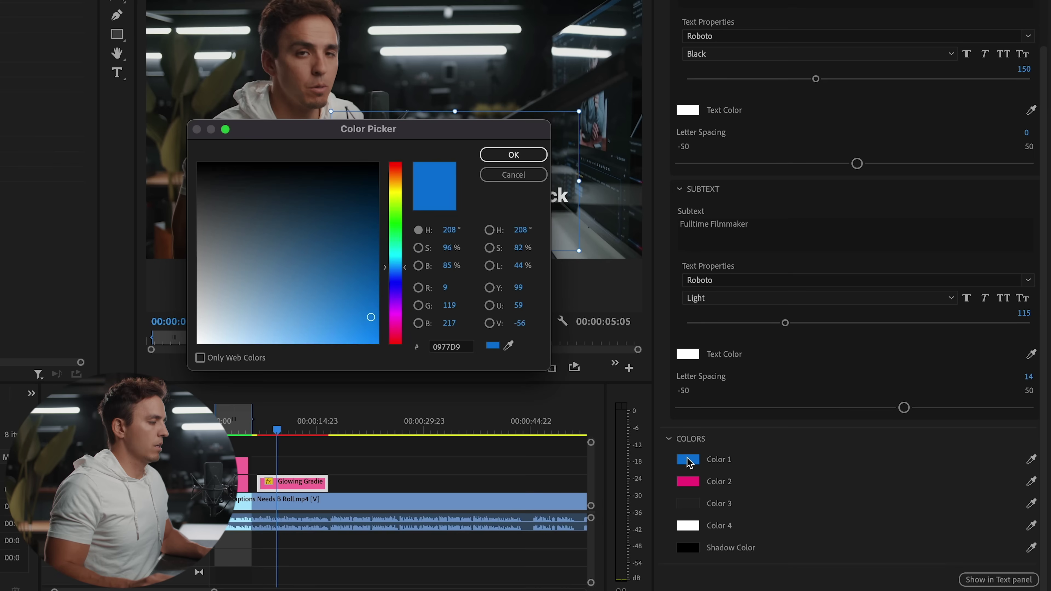
{"action": "left_click_drag", "start_coordinate": [397, 322], "coordinate": [396, 374]}
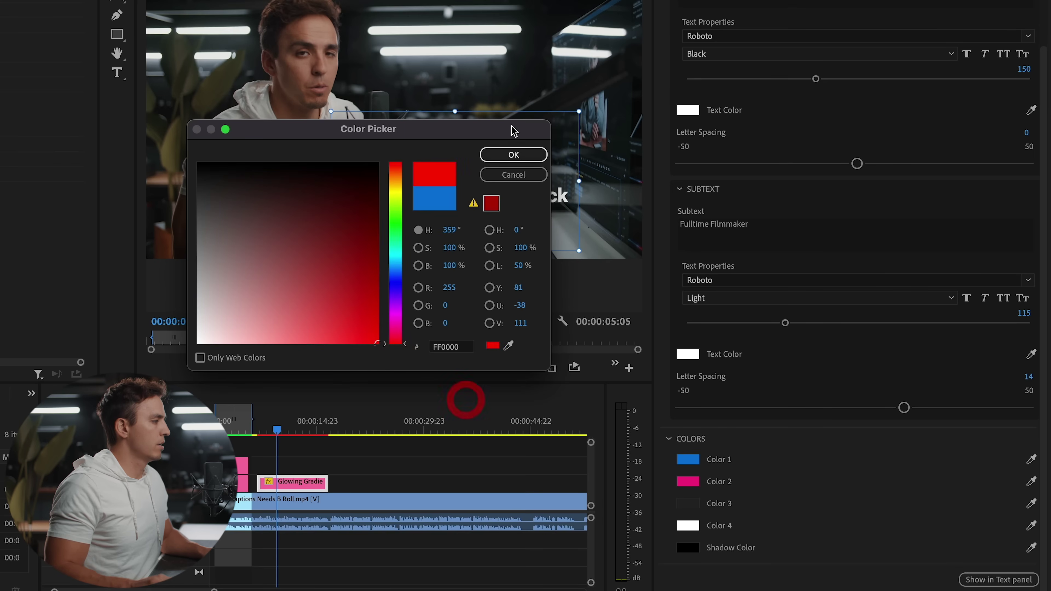
{"action": "left_click", "coordinate": [513, 155]}
{"action": "left_click", "coordinate": [688, 481]}
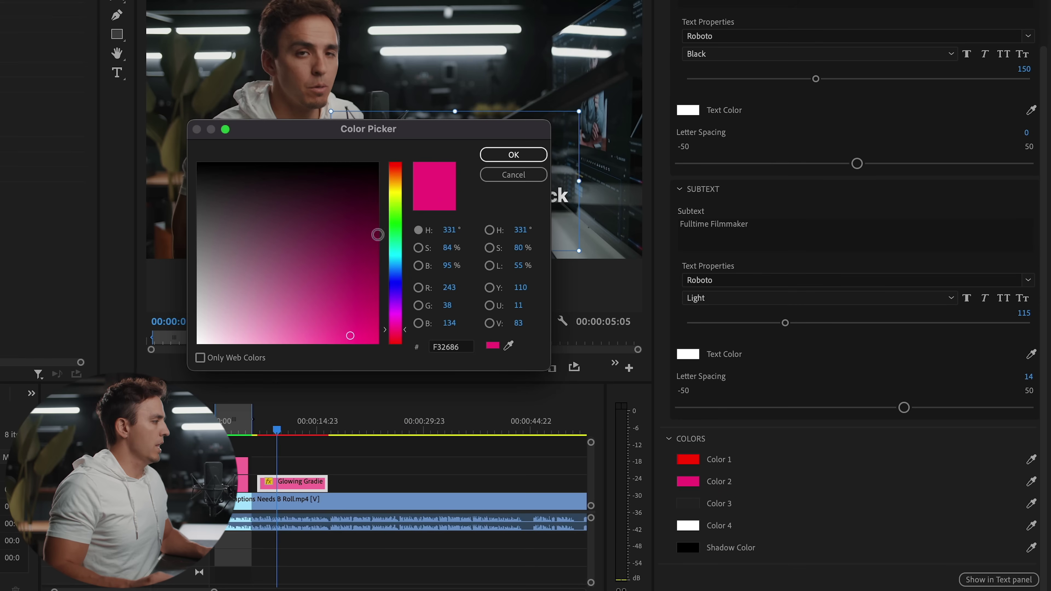
{"action": "left_click", "coordinate": [513, 155]}
{"action": "left_click_drag", "start_coordinate": [276, 431], "coordinate": [259, 433]}
{"action": "key", "text": "space"}
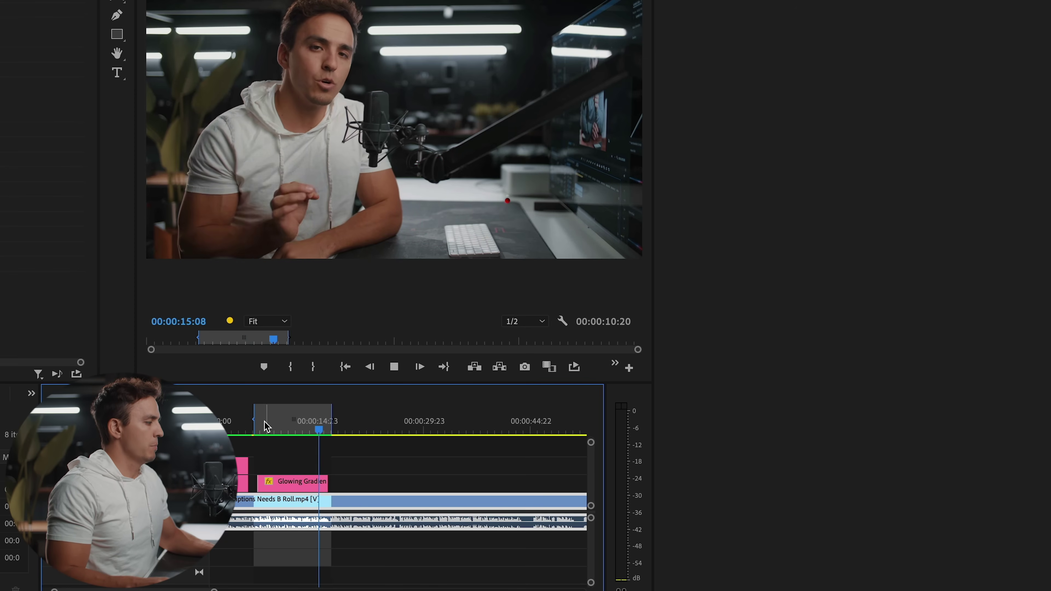
- Move the Glowing Gradient lower third later and scrub through the scramble title
{"action": "key", "text": "space"}
{"action": "left_click_drag", "start_coordinate": [288, 486], "coordinate": [354, 483]}
{"action": "left_click", "coordinate": [246, 430]}
{"action": "key", "text": "equal"}
{"action": "left_click_drag", "start_coordinate": [296, 442], "coordinate": [334, 450]}
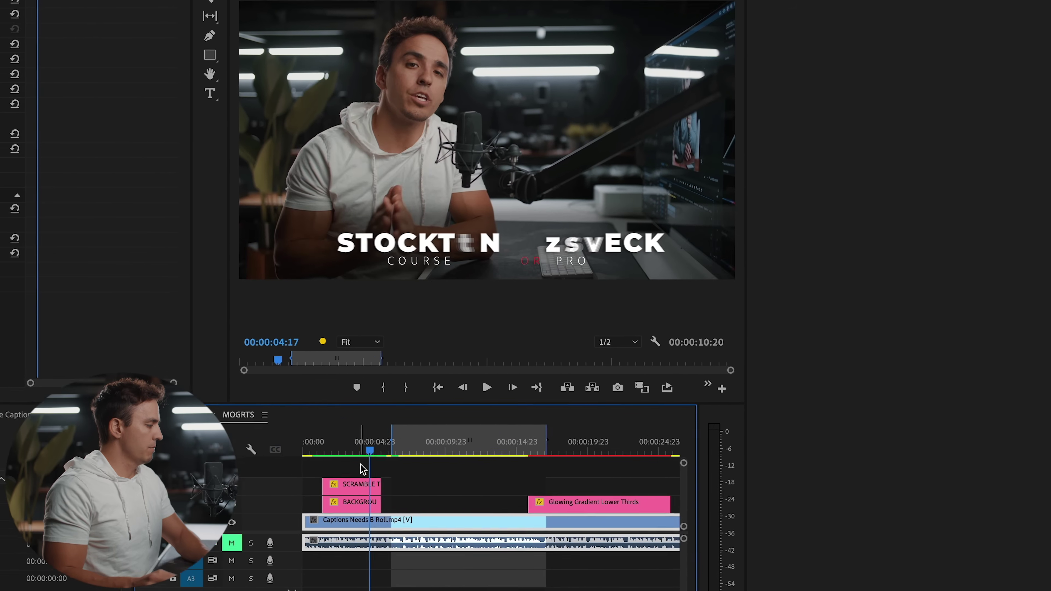
{"action": "left_click_drag", "start_coordinate": [438, 472], "coordinate": [416, 480]}
- Lengthen the scramble title and background swipe clips, then duplicate the pair later on the timeline
{"action": "left_click", "coordinate": [413, 499]}
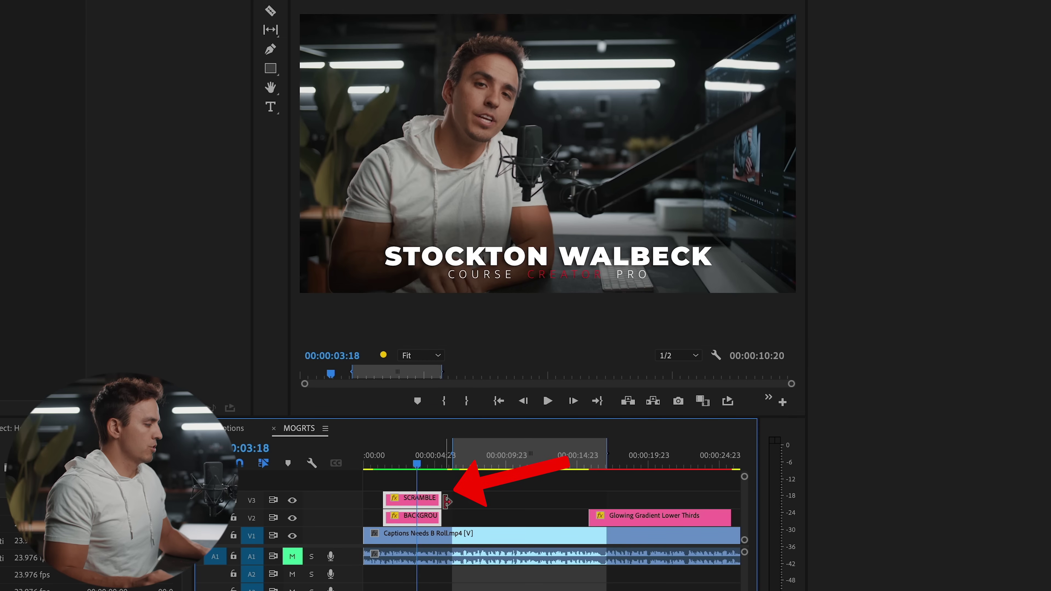
{"action": "left_click_drag", "start_coordinate": [447, 501], "coordinate": [481, 500]}
{"action": "left_click", "coordinate": [422, 463]}
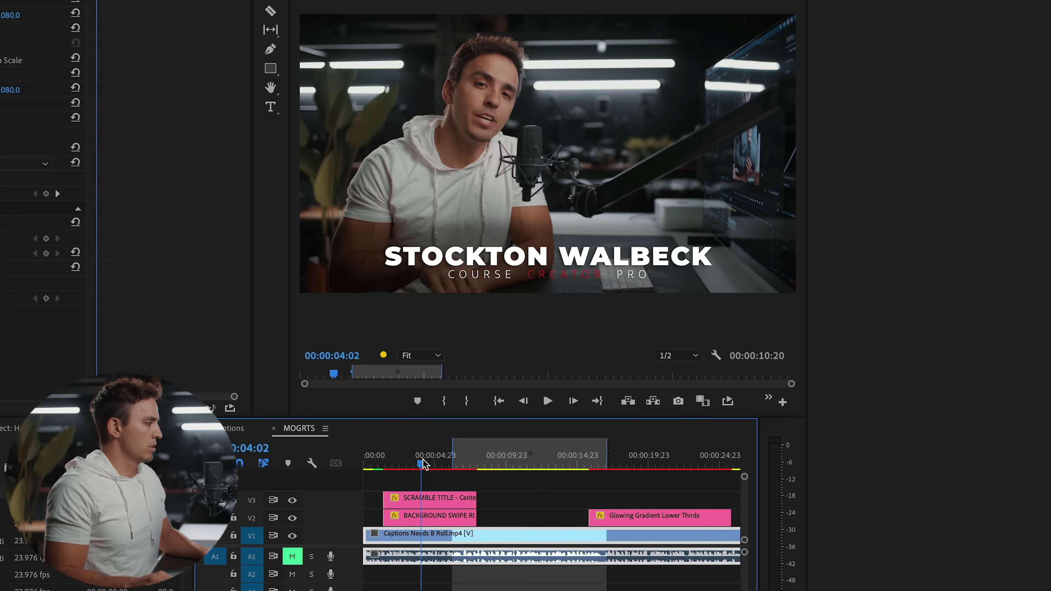
{"action": "left_click_drag", "start_coordinate": [425, 463], "coordinate": [481, 475]}
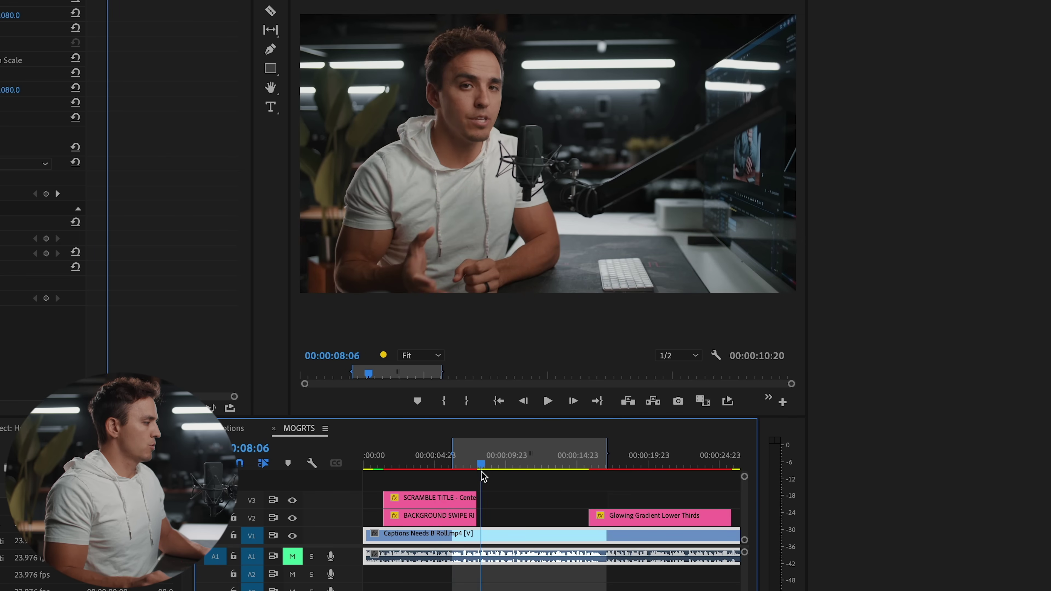
{"action": "left_click", "coordinate": [377, 476]}
{"action": "left_click_drag", "start_coordinate": [381, 478], "coordinate": [415, 476]}
{"action": "left_click", "coordinate": [438, 516]}
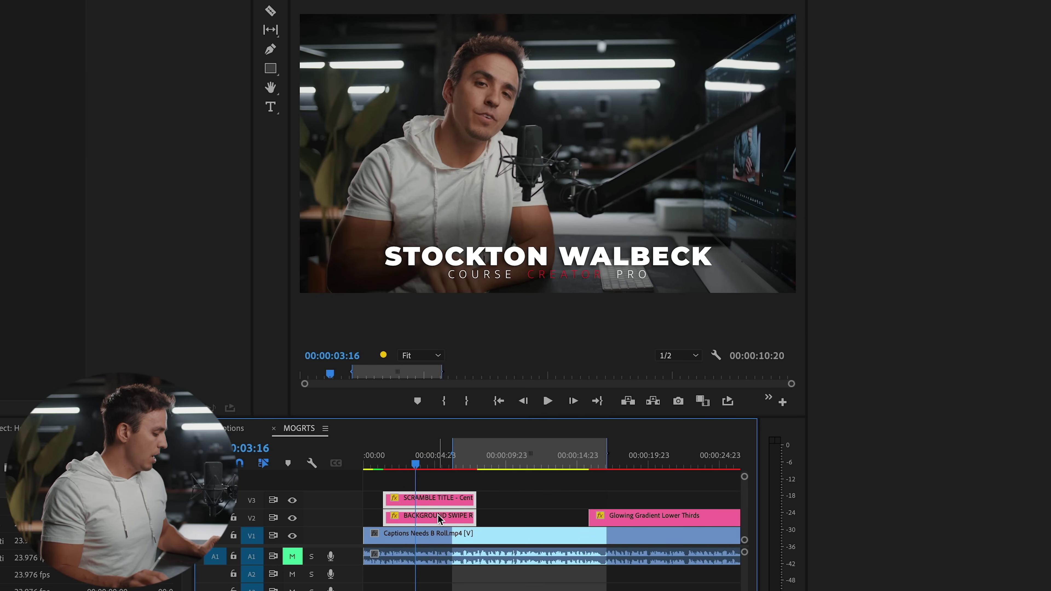
{"action": "left_click_drag", "start_coordinate": [416, 521], "coordinate": [532, 505]}
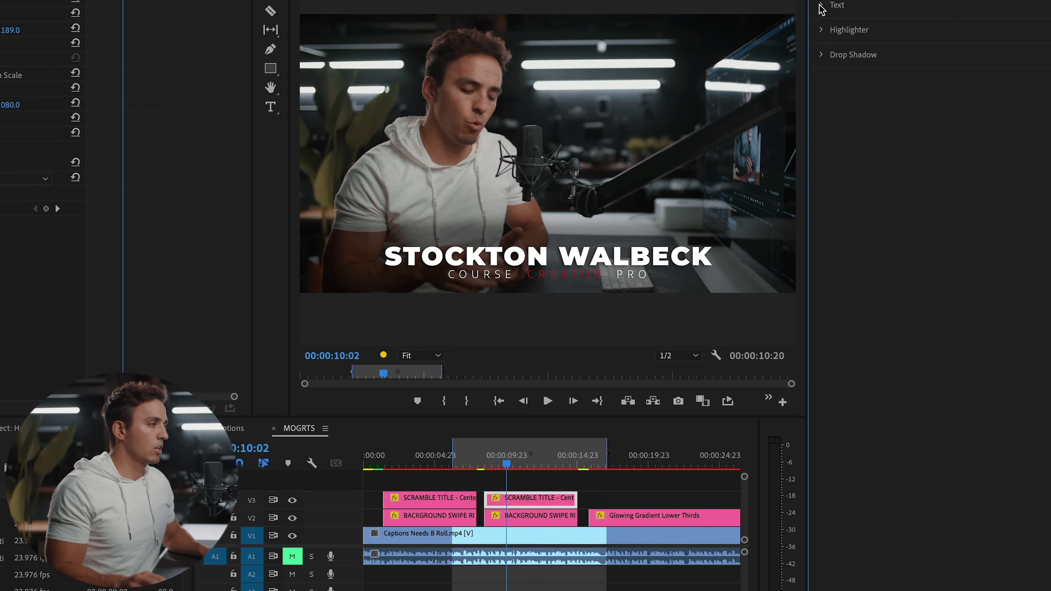
- Edit the copied scramble title's Title 1 text to show a different first name
{"action": "left_click", "coordinate": [821, 6]}
{"action": "double_click", "coordinate": [849, 66]}
{"action": "type", "text": "Parker Walbeck"}
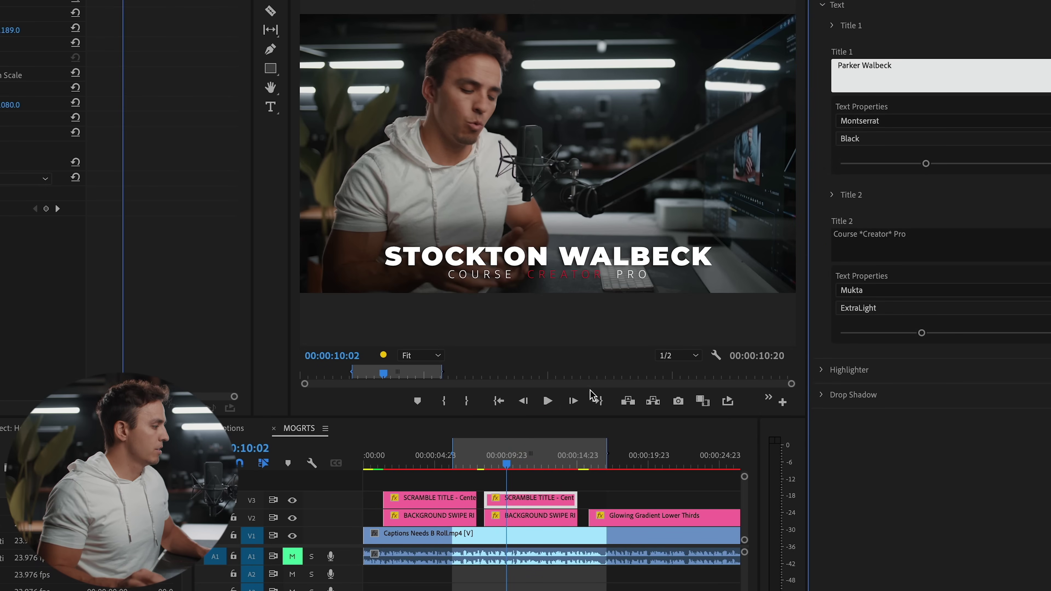
{"action": "left_click", "coordinate": [532, 461]}
{"action": "left_click", "coordinate": [549, 460]}
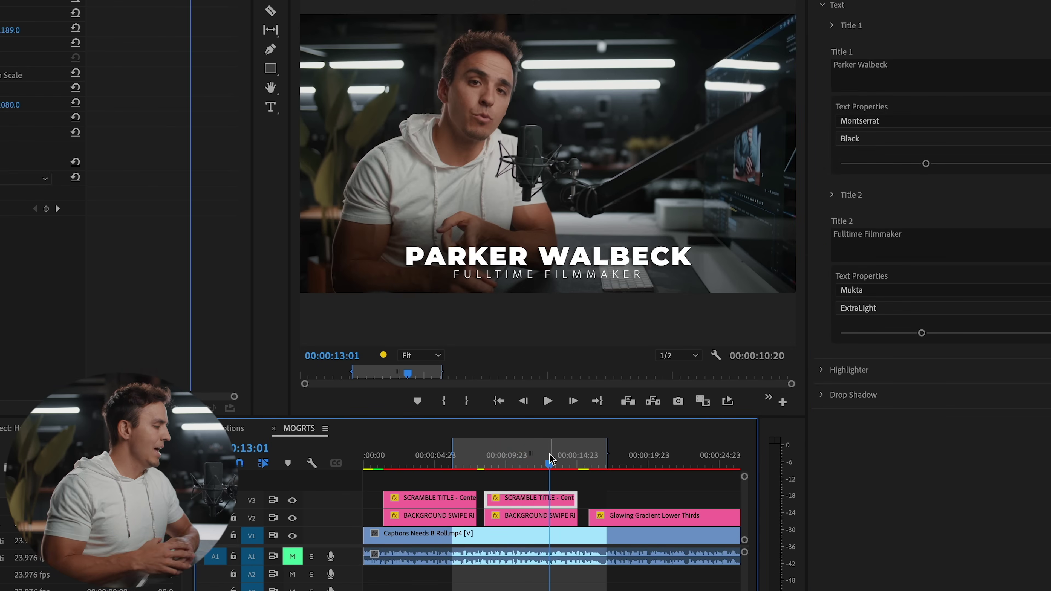